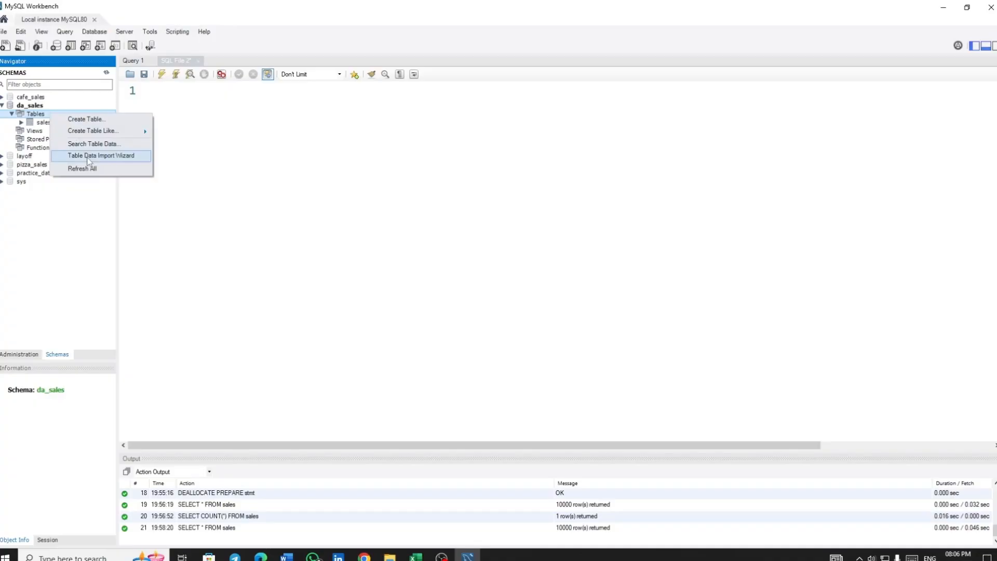
Switch to Excel and format the Transaction Date column of dirty_cafe_sales.csv with the 2012-03-14 date type
left_click(234, 182)
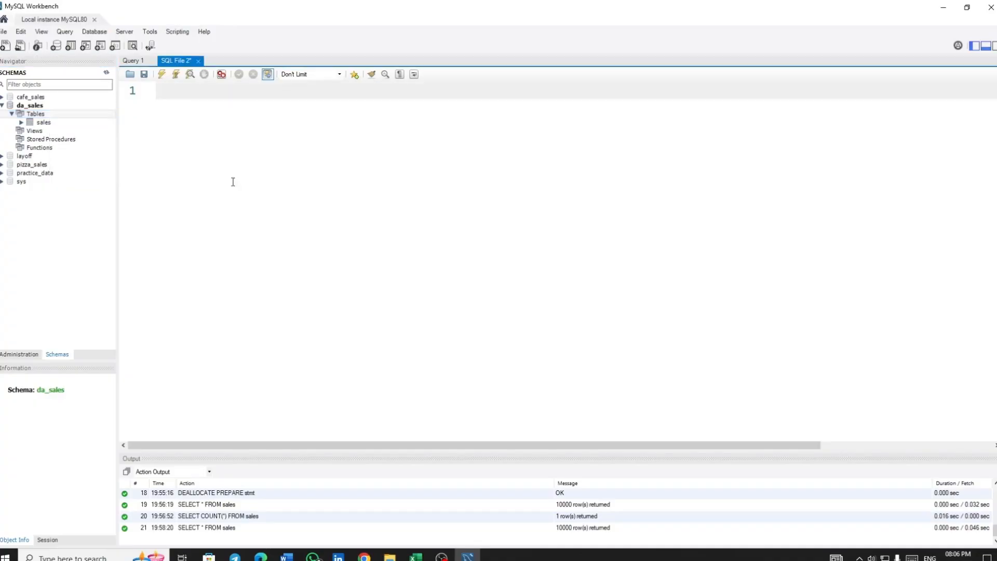
left_click(943, 7)
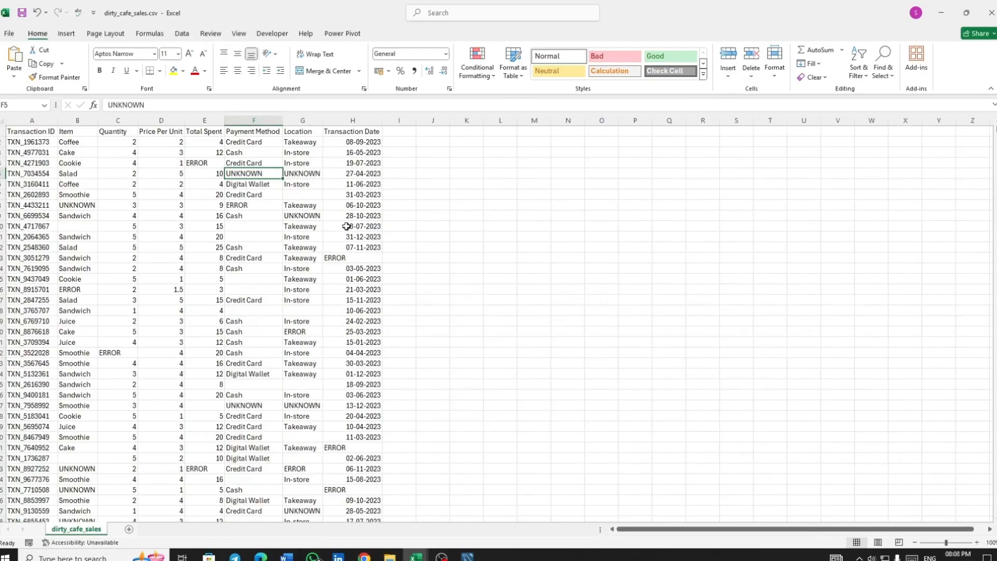
left_click(369, 142)
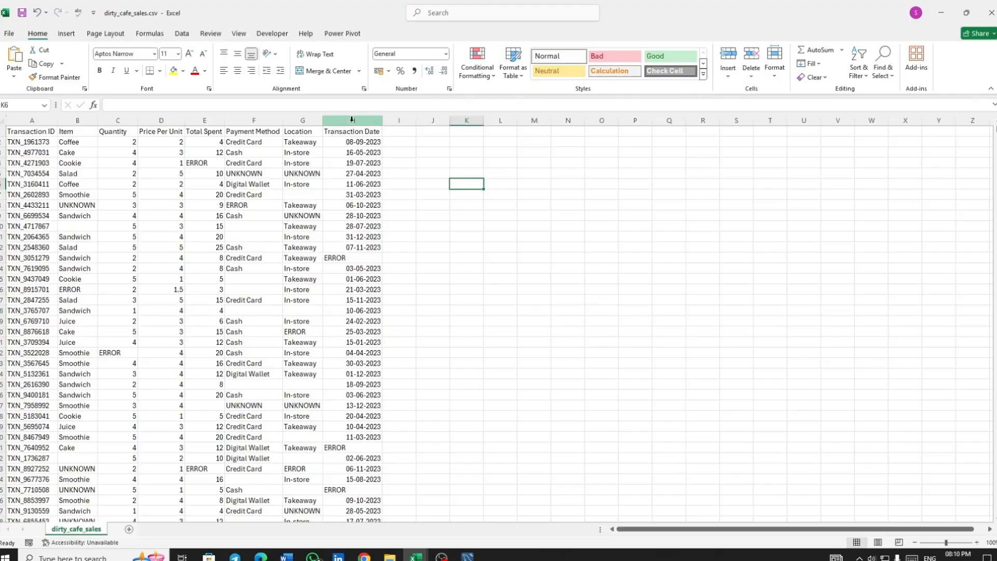
left_click(352, 120)
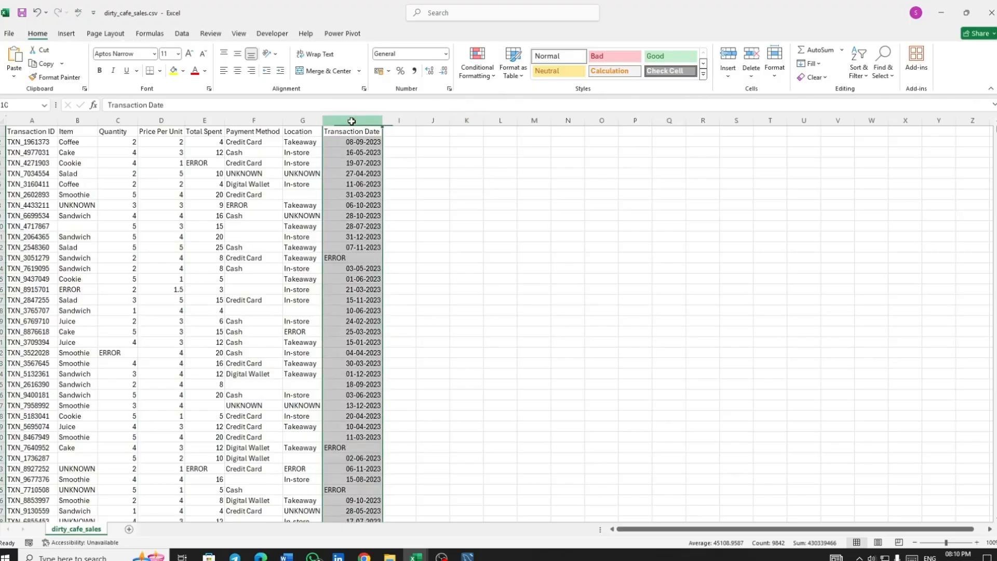
left_click(449, 91)
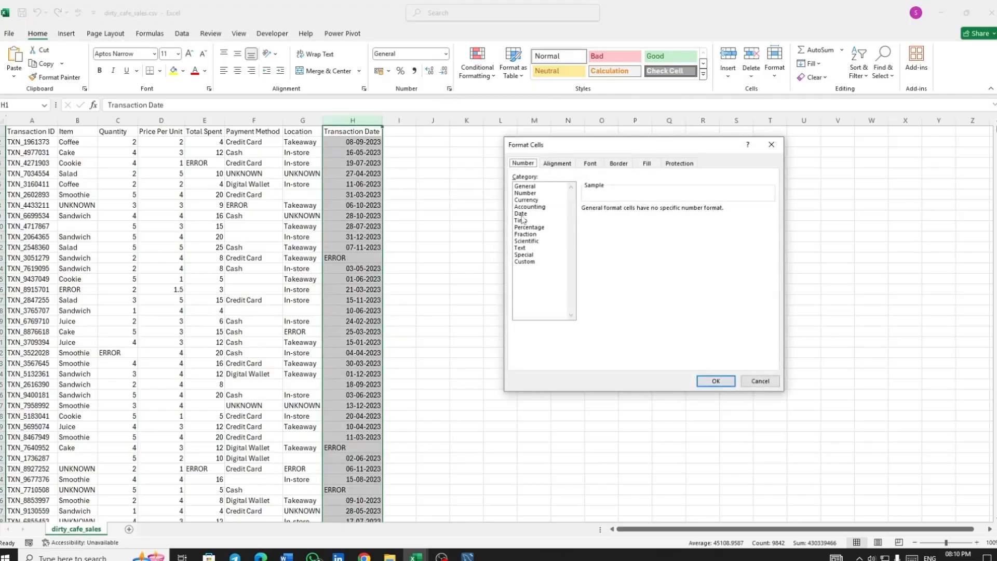
left_click(521, 214)
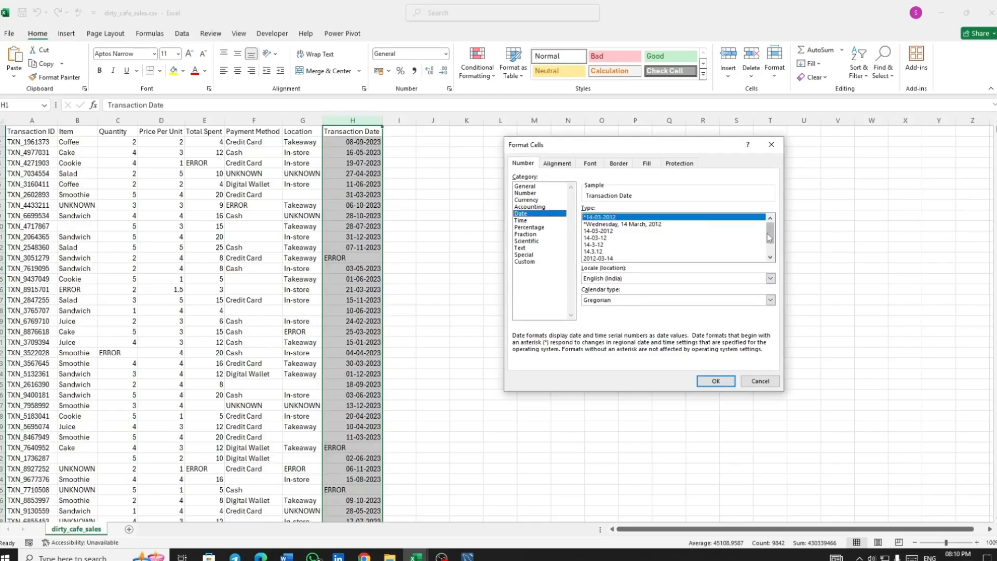
scroll(770, 234, "down", 1)
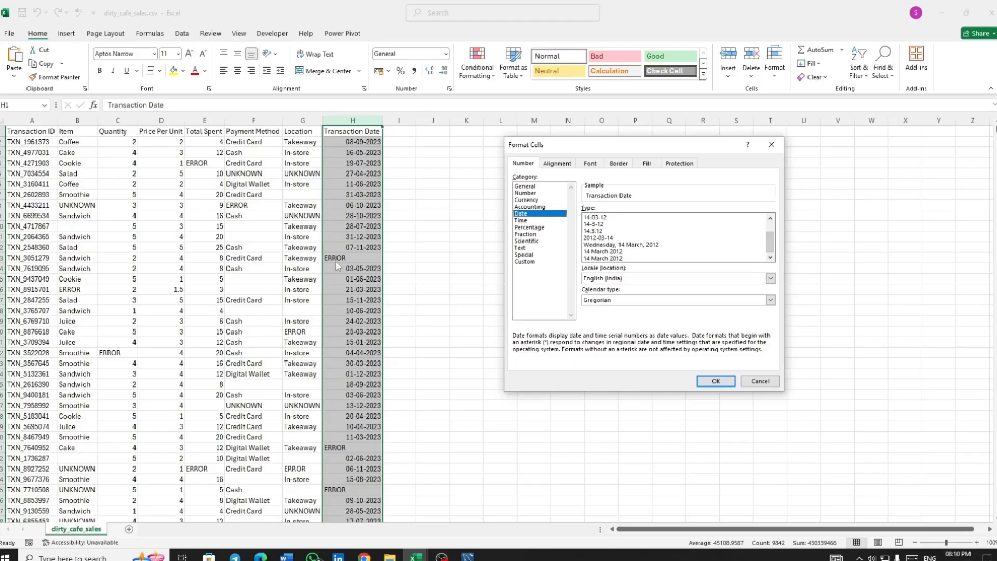
left_click(595, 239)
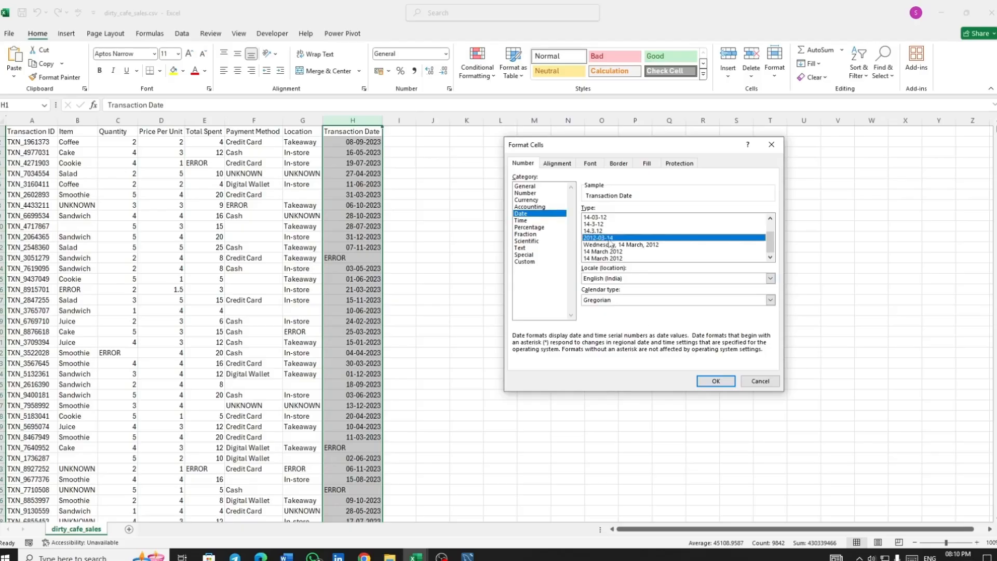
left_click(720, 382)
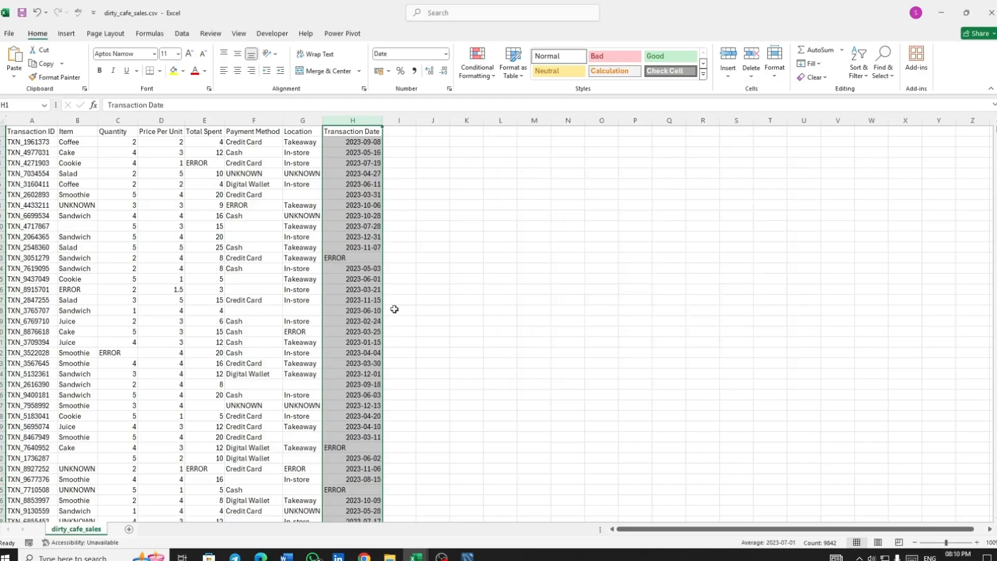
left_click(435, 299)
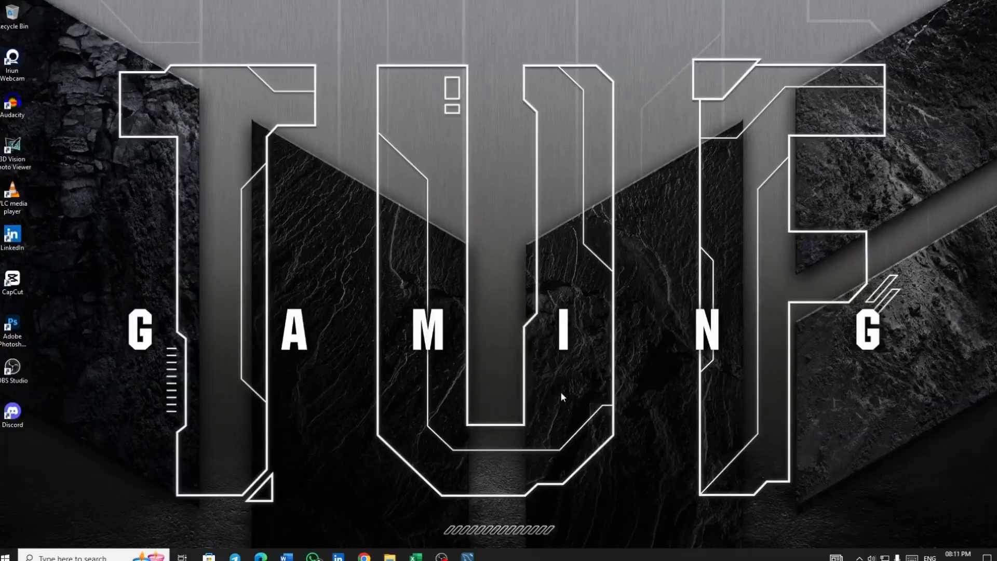
Switch to MySQL Workbench, start a table data import into da_sales, and choose dirty_cafe_sales.csv from the dirty_cafe_sales folder as the source
left_click(468, 555)
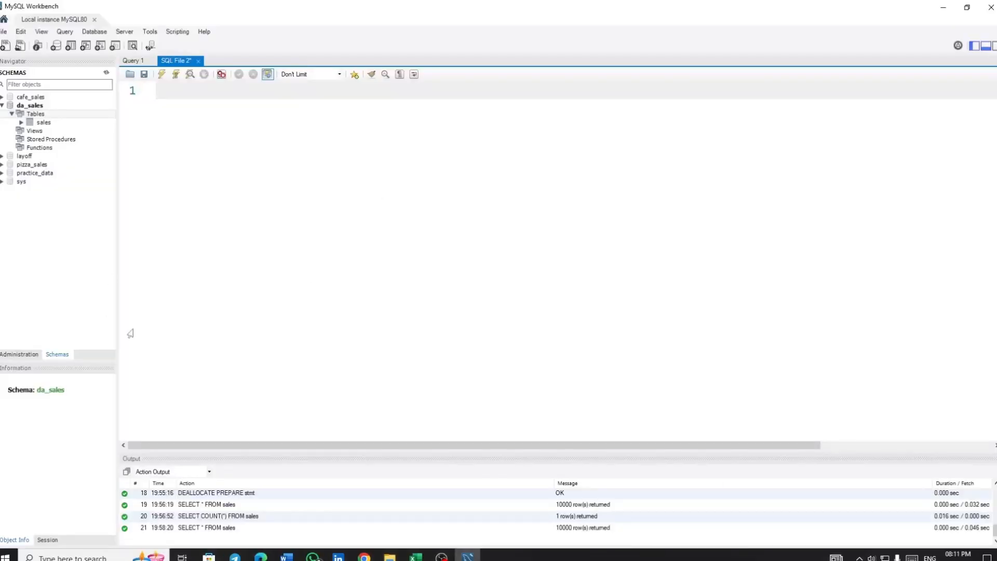
right_click(36, 116)
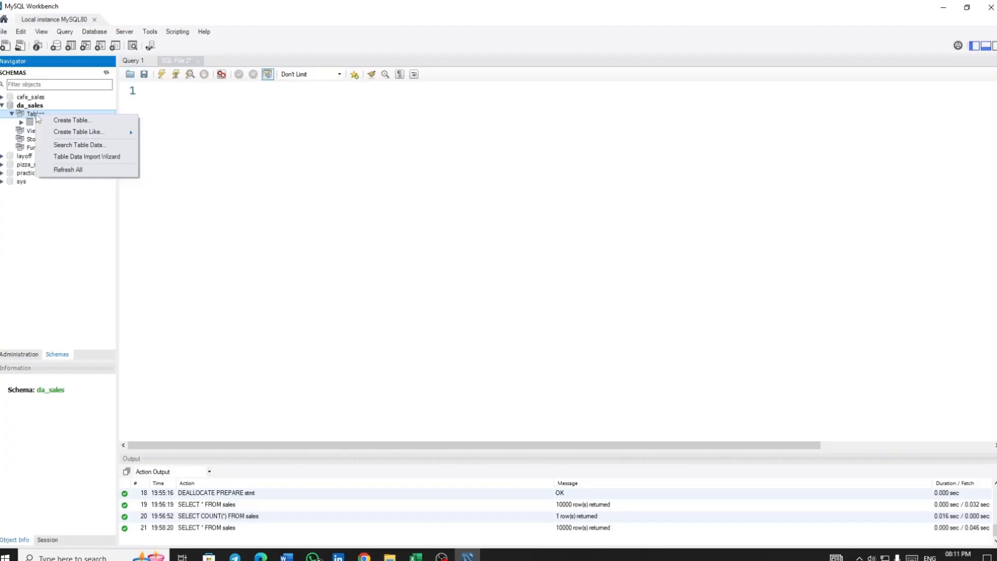
left_click(98, 162)
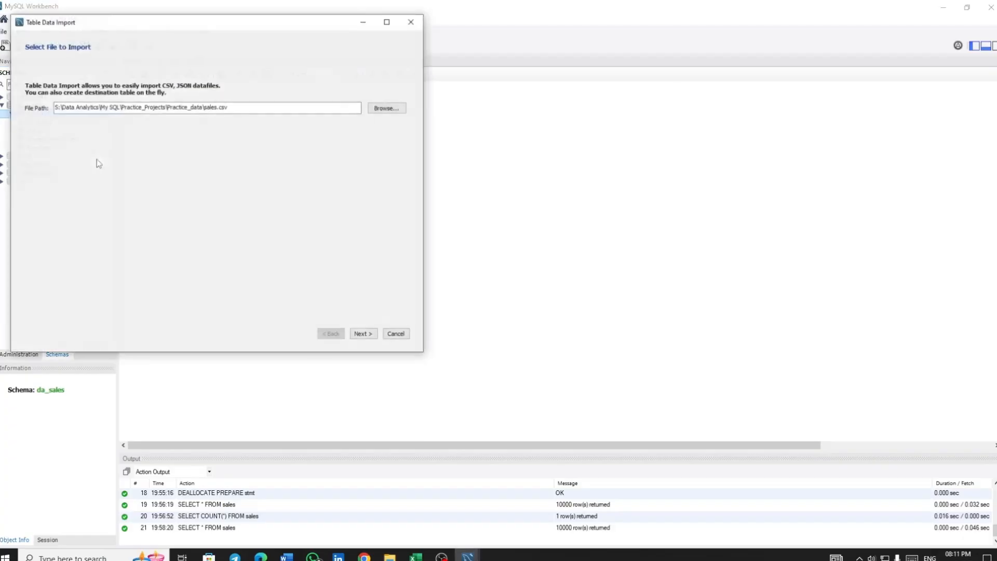
left_click(385, 108)
left_click(63, 57)
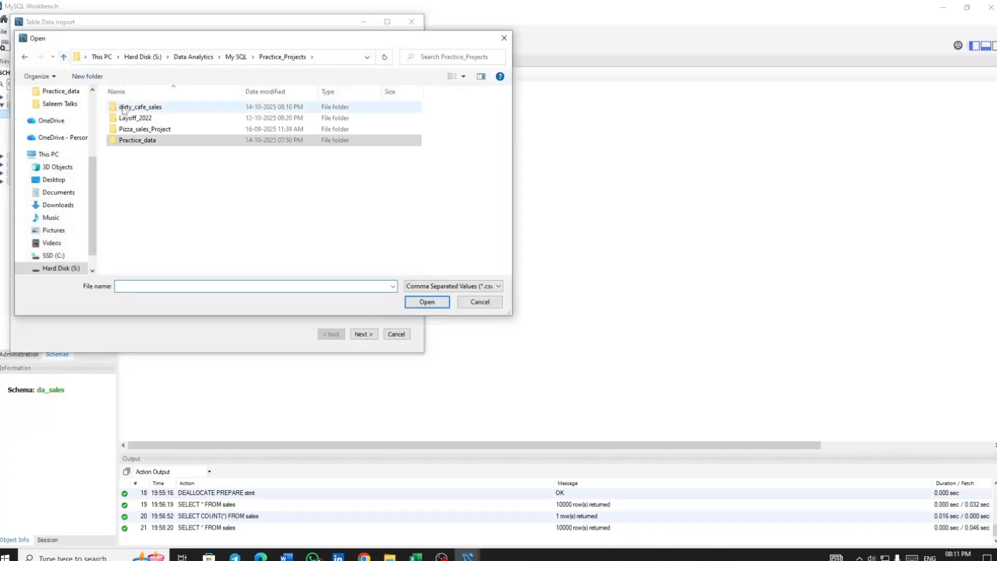
double_click(154, 115)
left_click(187, 118)
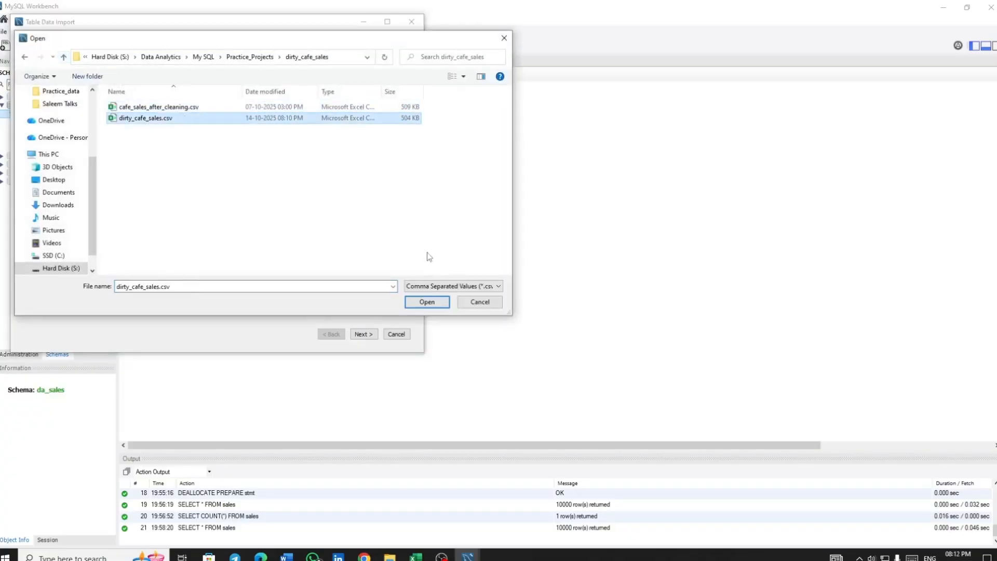
left_click(432, 304)
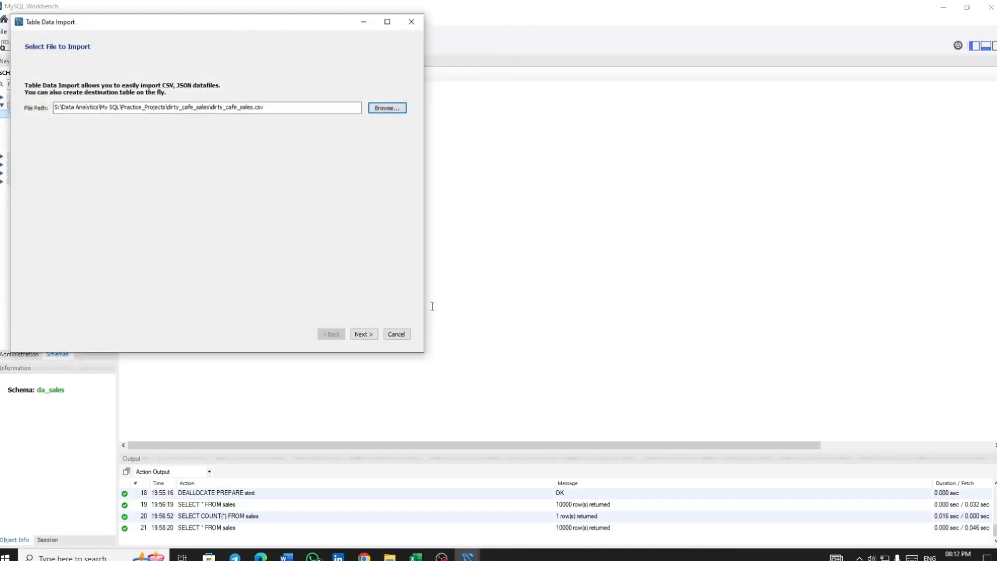
left_click(363, 334)
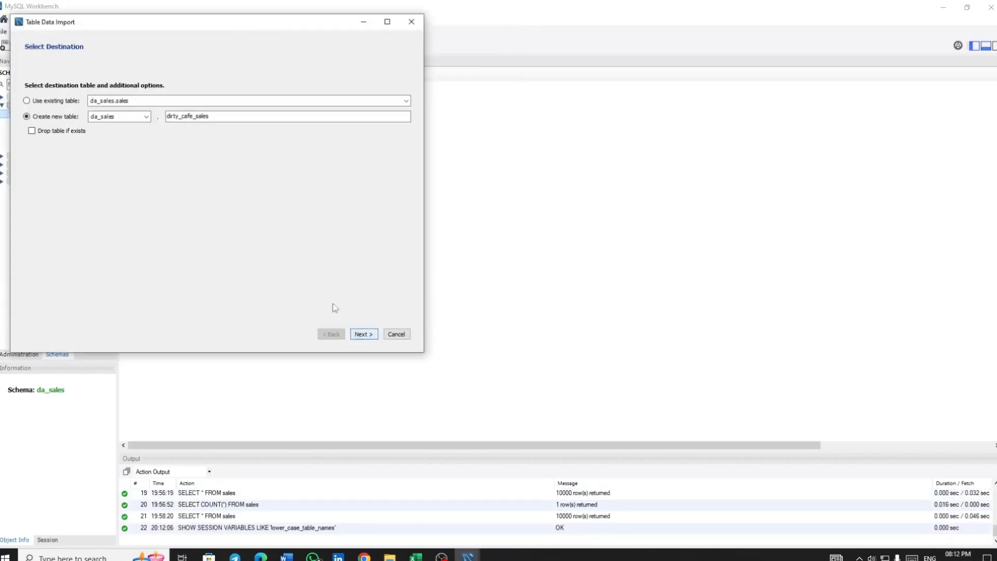
Set the import destination to a new table named sales_1 in the da_sales schema
left_click_drag(240, 30, 540, 83)
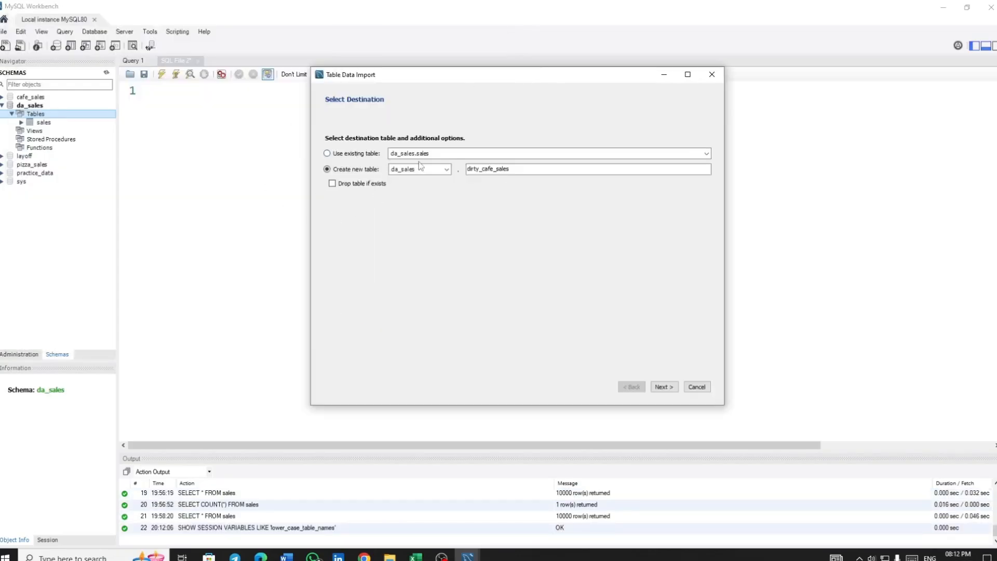
left_click(497, 169)
type("_1")
left_click(670, 393)
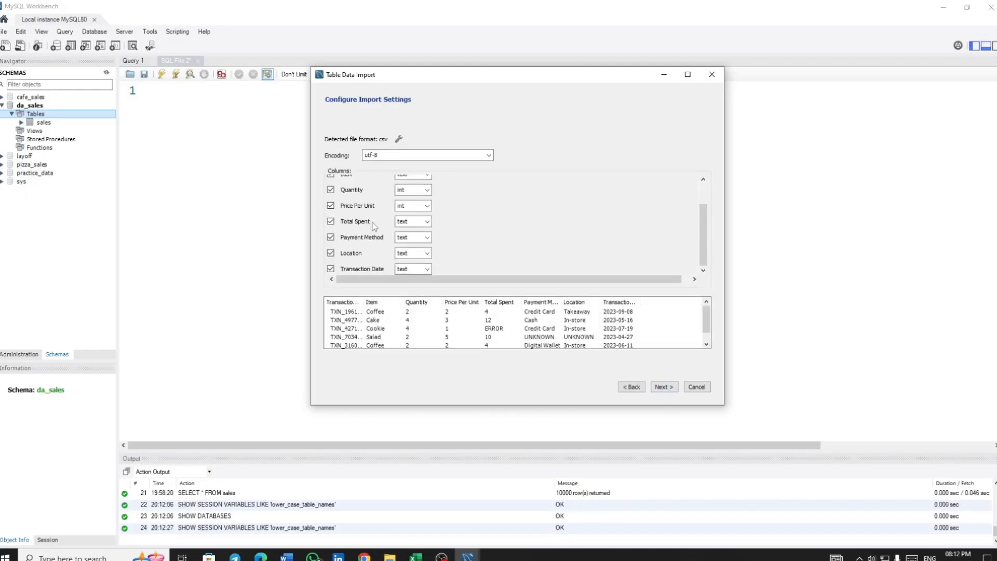
Set the import field types of Quantity, Price Per Unit and Total Spent to text
scroll(374, 226, "up", 3)
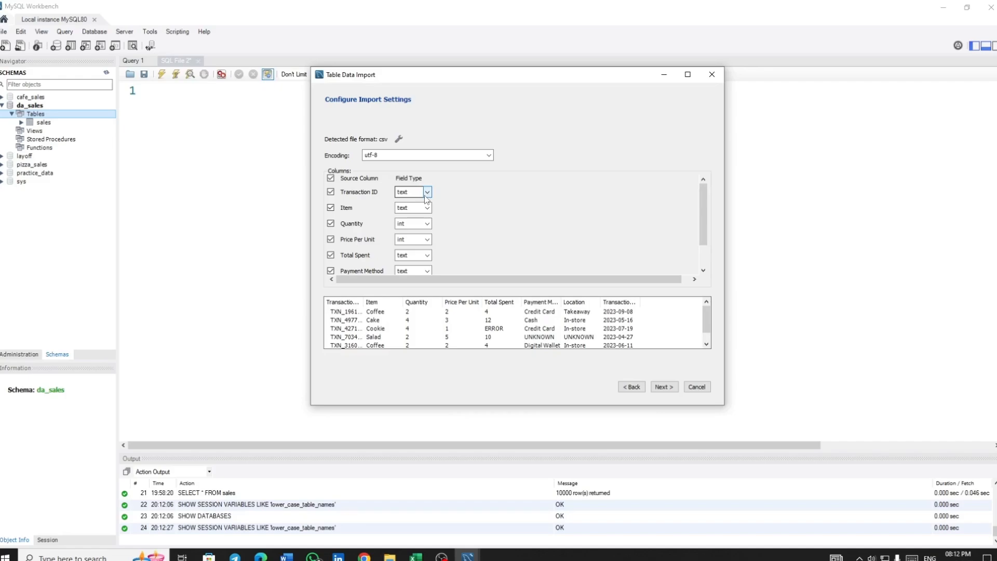
left_click(419, 224)
scroll(412, 246, "up", 1)
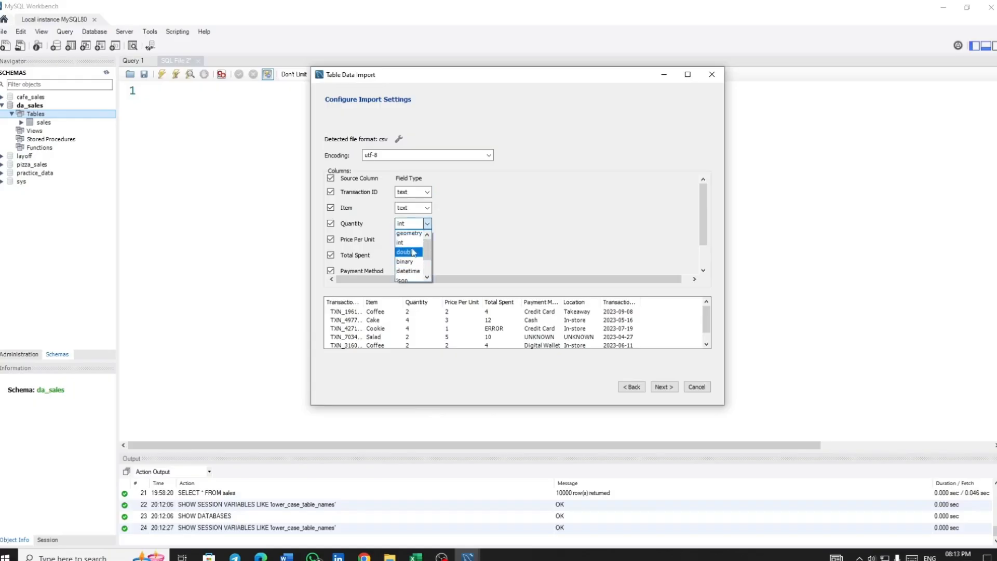
left_click(401, 234)
left_click(419, 240)
scroll(412, 253, "up", 1)
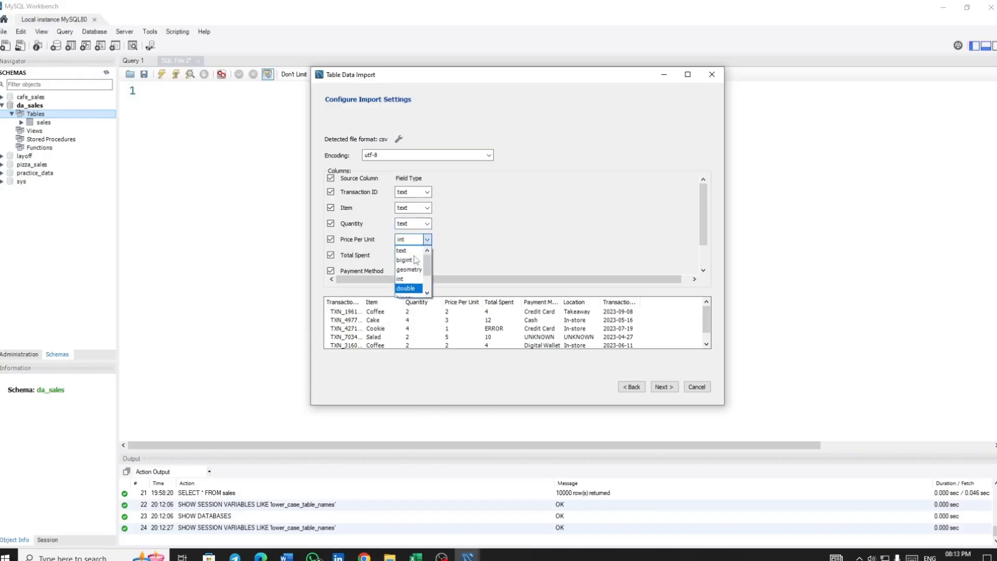
left_click(412, 251)
left_click(419, 255)
scroll(413, 275, "up", 1)
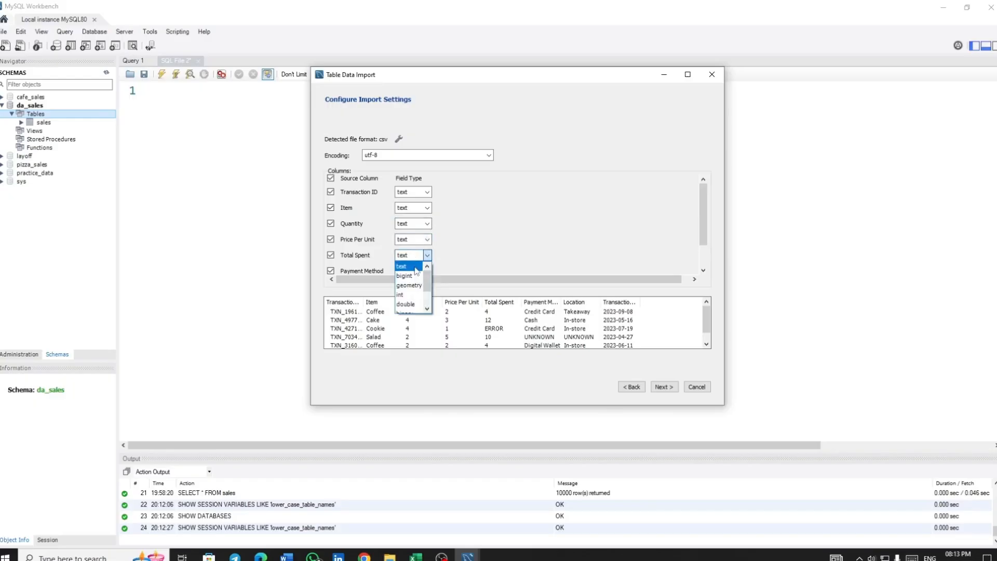
left_click(415, 267)
Review the field types of all import columns and examine the ERROR entry in the Quantity column in Excel
scroll(467, 244, "down", 1)
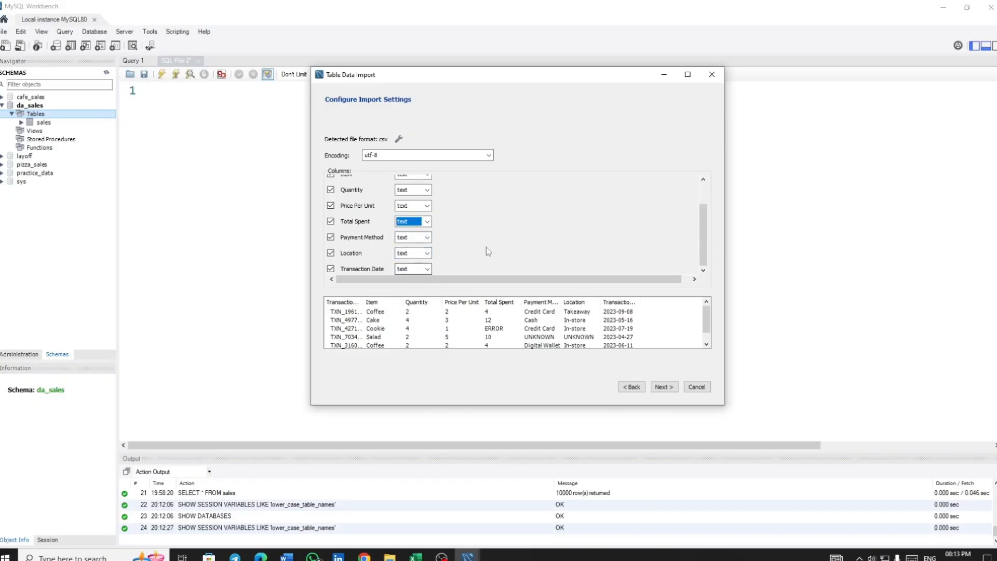
scroll(483, 244, "up", 1)
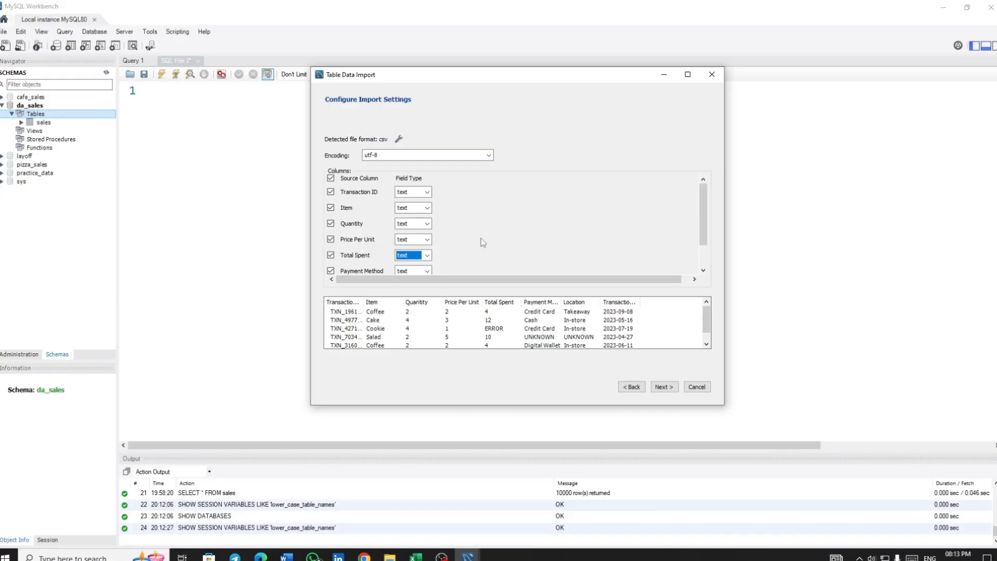
left_click(415, 557)
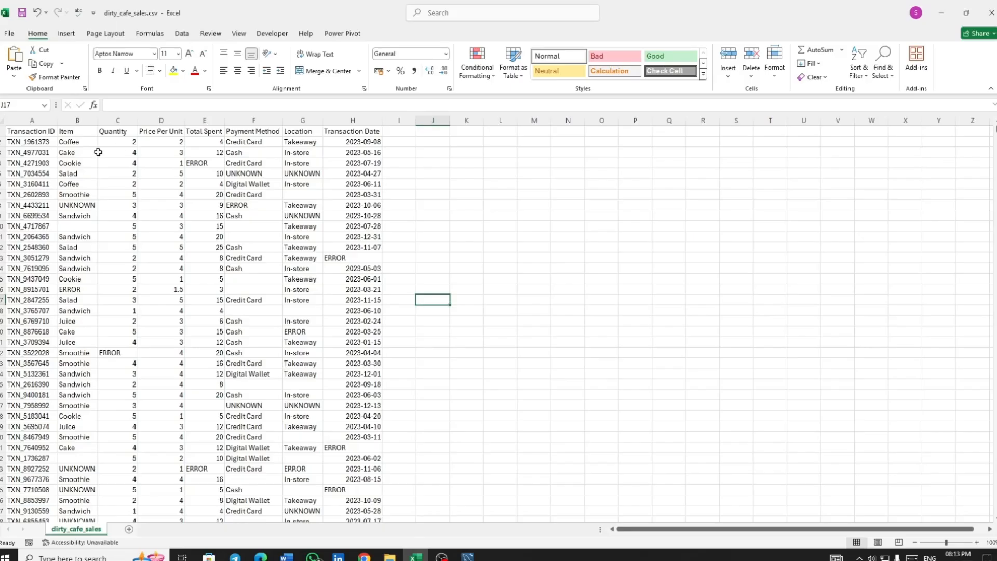
left_click(110, 353)
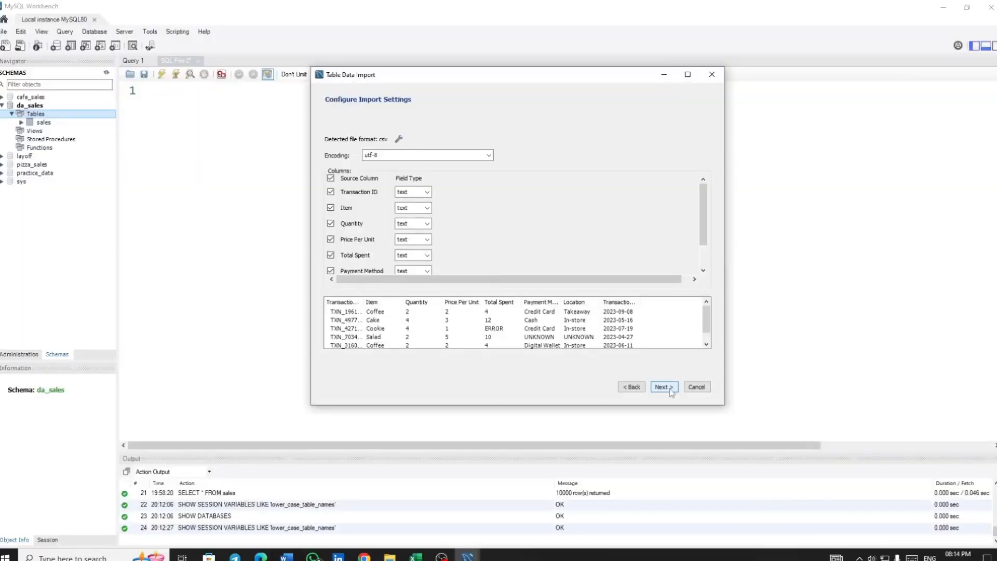
Back in MySQL Workbench, run the import with its message log shown, finish the wizard, and refresh the schema list
left_click(670, 388)
left_click(347, 387)
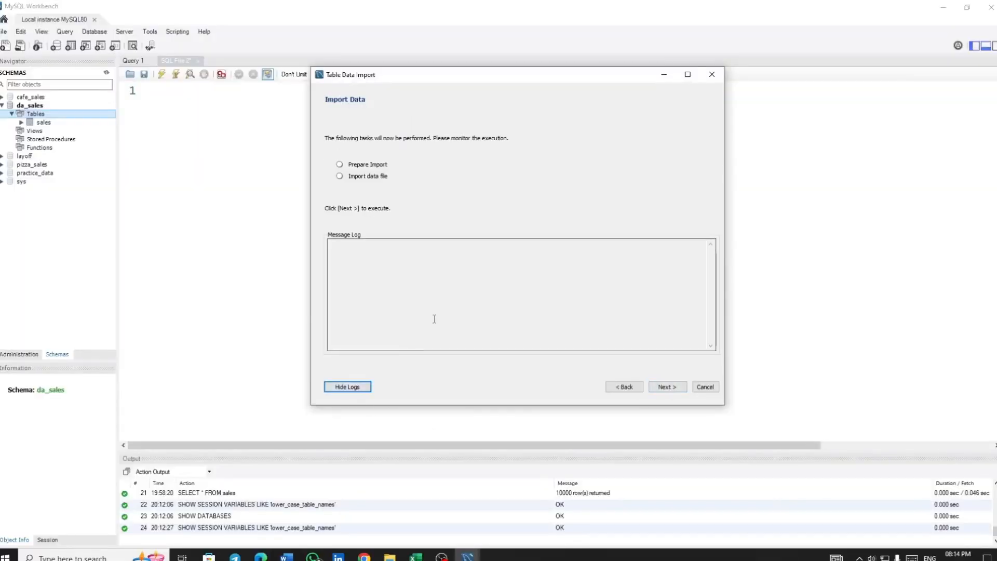
left_click(670, 389)
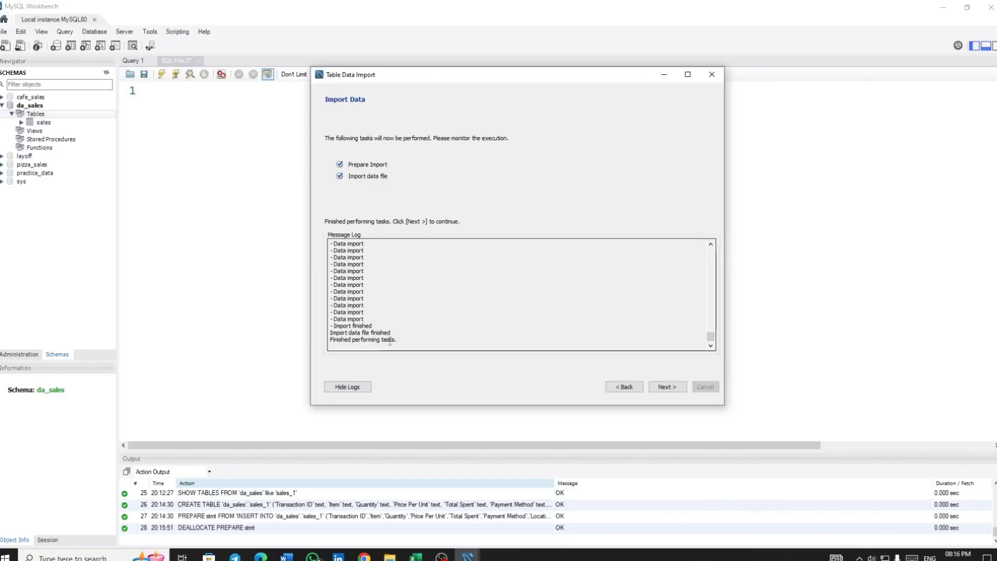
left_click(668, 390)
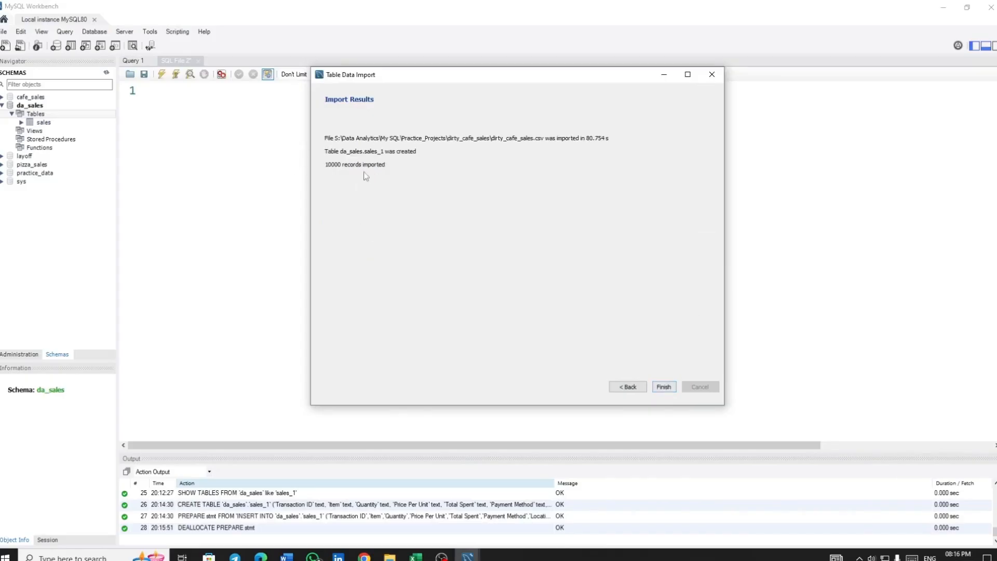
left_click(664, 386)
left_click(107, 73)
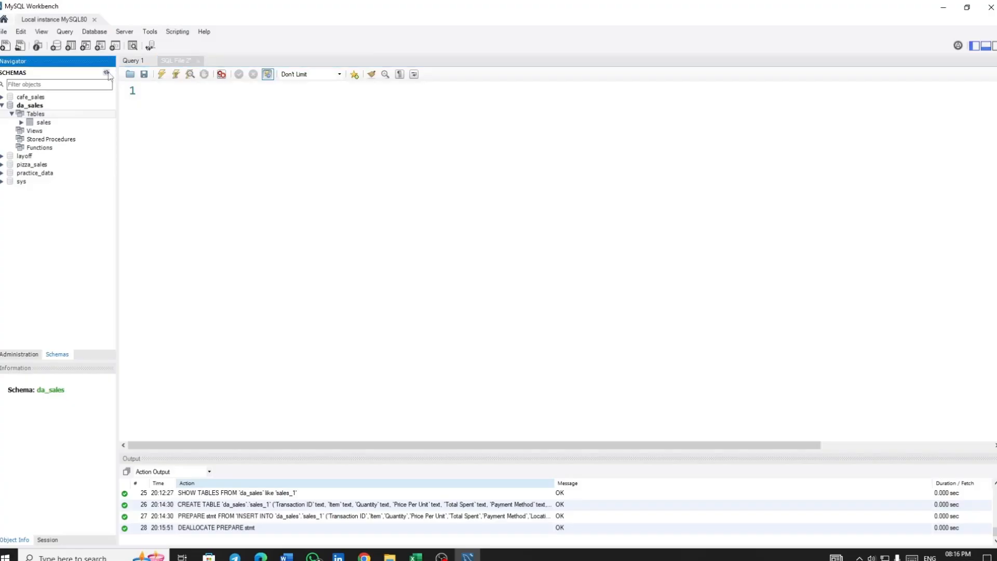
Write and run the query SELECT * FROM sales_1; and look through the returned rows
left_click(163, 91)
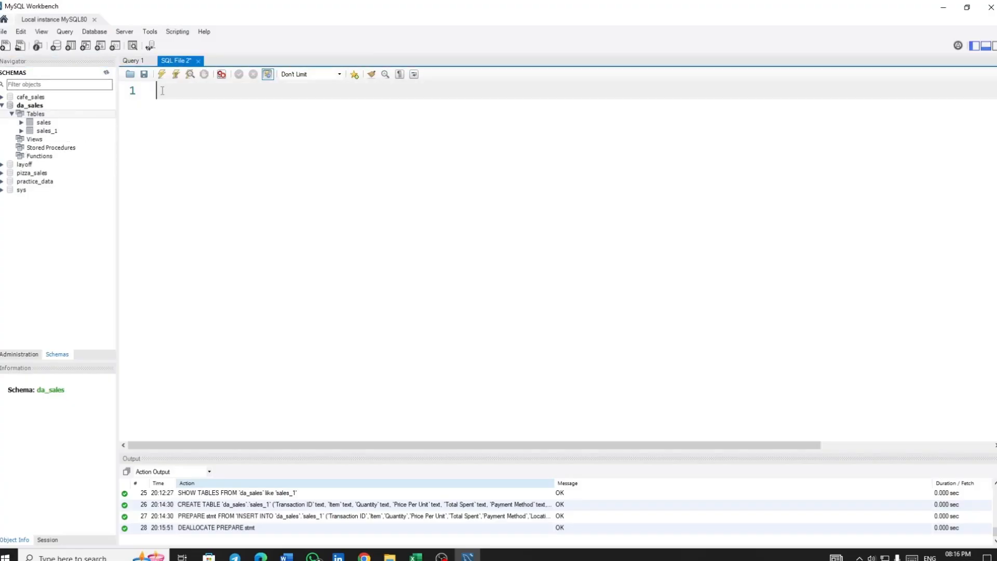
type("SEL")
type("ECT *")
key("Return")
type("FROM sales_1;")
key("ctrl+Return")
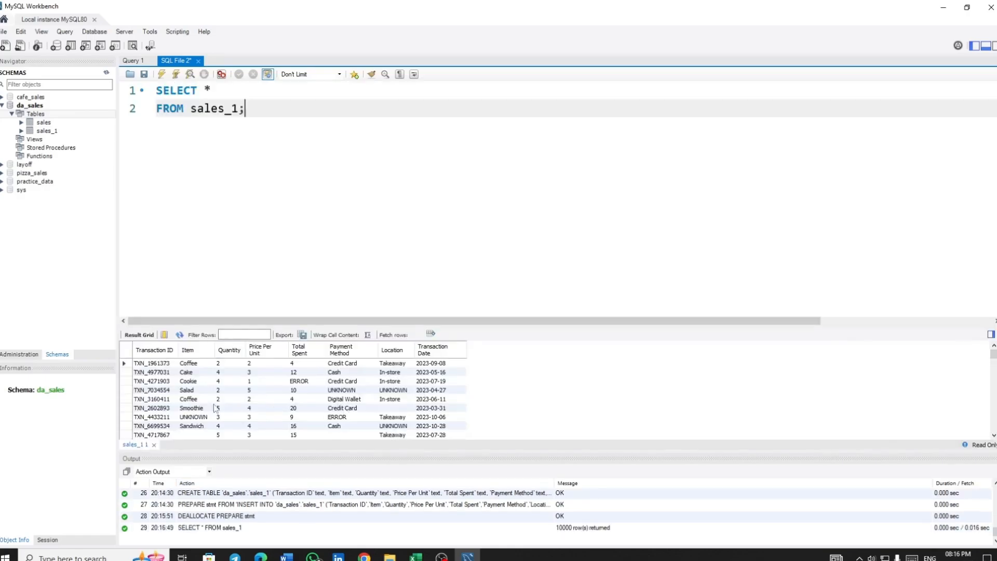
scroll(215, 408, "down", 2)
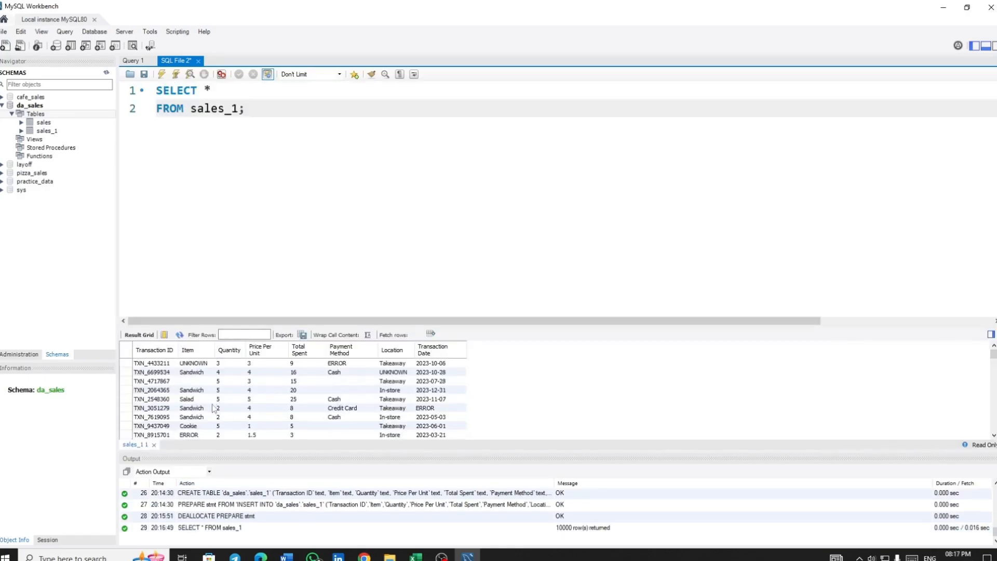
Look through the returned sales_1 rows for invalid or blank entries in the Item, Payment Method and Transaction Date columns
scroll(233, 379, "down", 1)
scroll(325, 389, "up", 1)
left_click(340, 366)
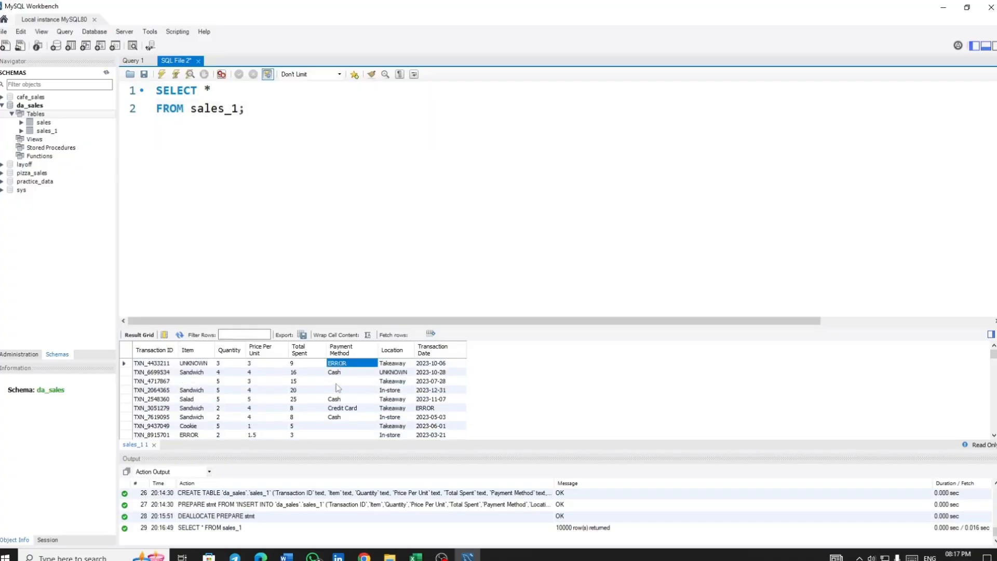
left_click(182, 366)
scroll(182, 369, "up", 2)
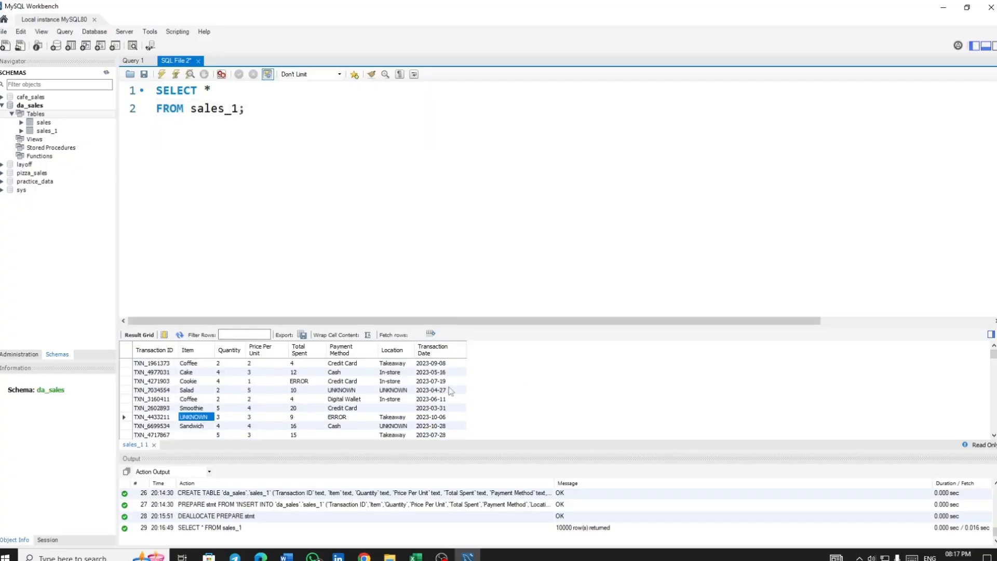
scroll(449, 388, "down", 3)
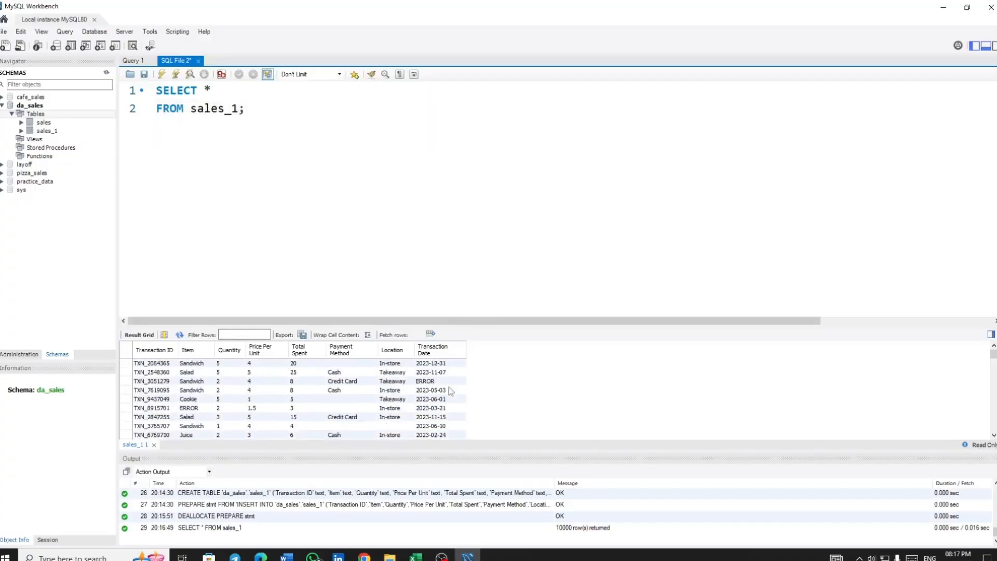
scroll(451, 391, "up", 3)
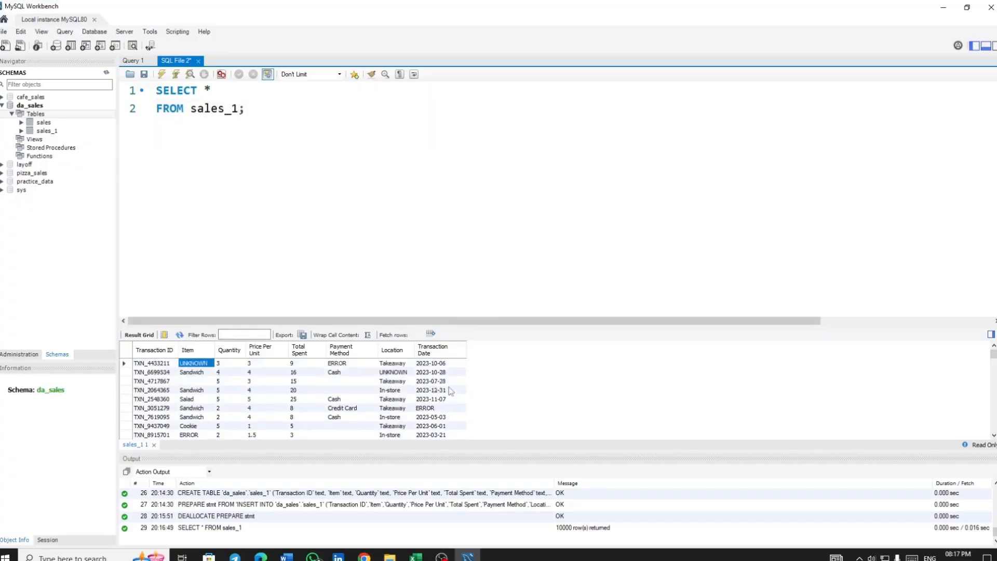
Count the rows of sales_1 with SELECT COUNT(*), and restore and rerun SELECT * FROM sales_1;
left_click(205, 94)
type("COU")
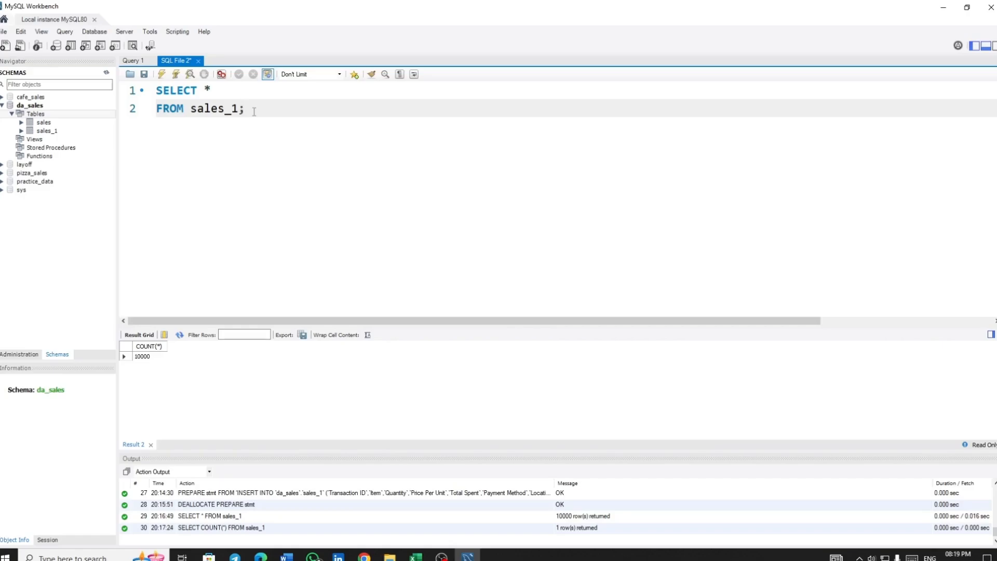
key("ctrl+Return")
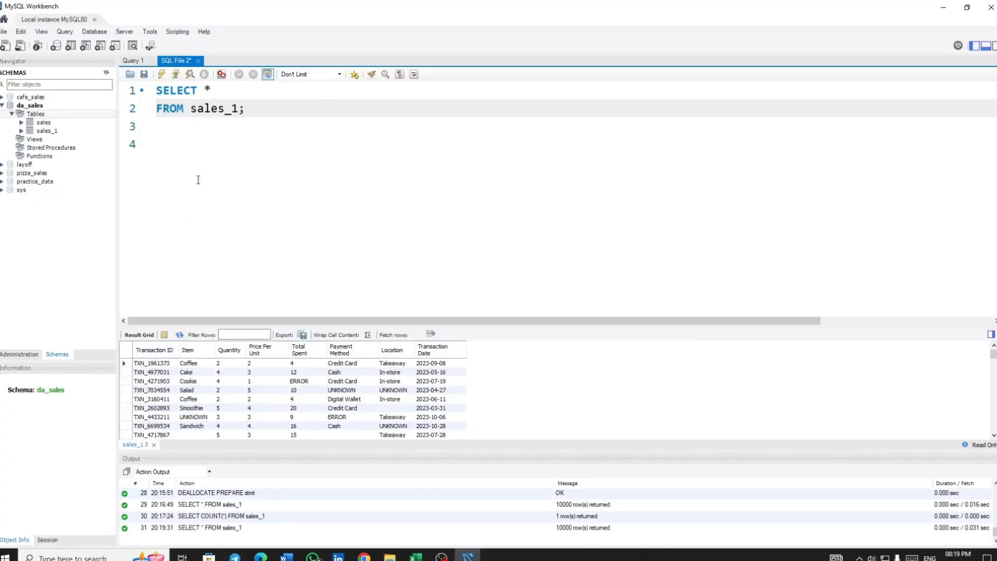
Extend the query with WHERE Item = 'UNKNOW' OR Item = 'ERROR' OR Item = ''; and run it
left_click(198, 139)
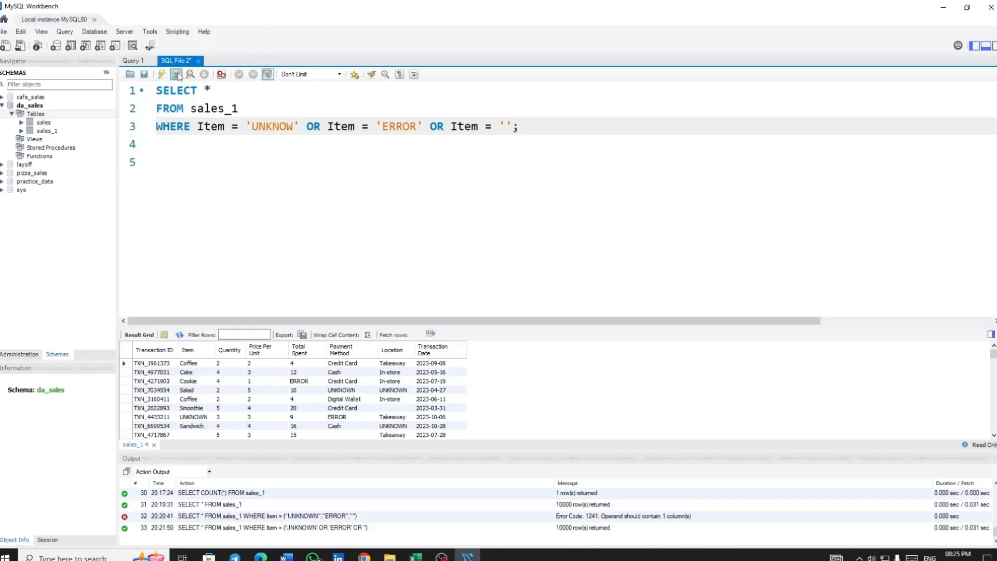
left_click(177, 75)
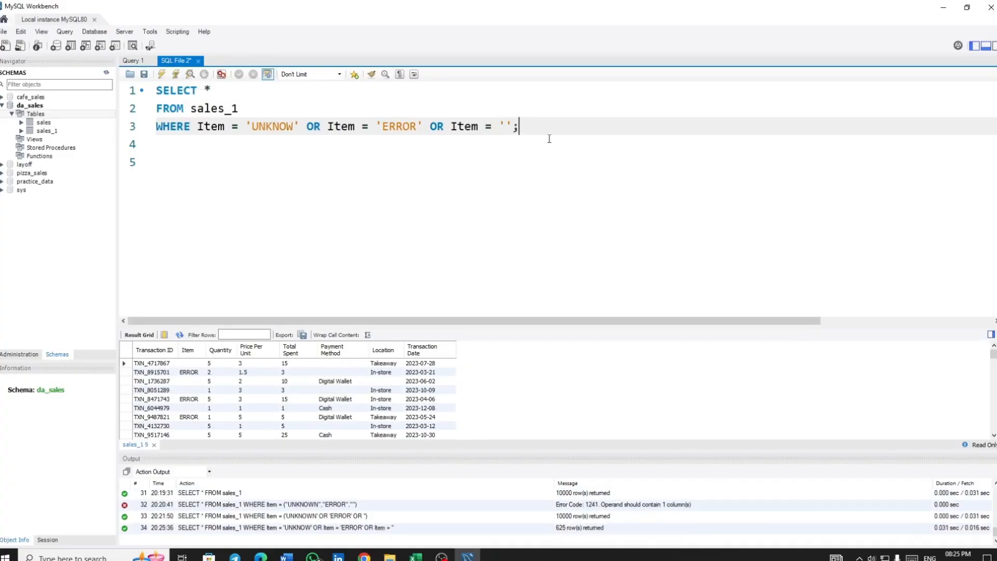
Write and run an UPDATE on sales_1 setting Item to null where it is 'UNKNOW', 'ERROR' or '', and rerun the Item check query
key("Return")
key("Return")
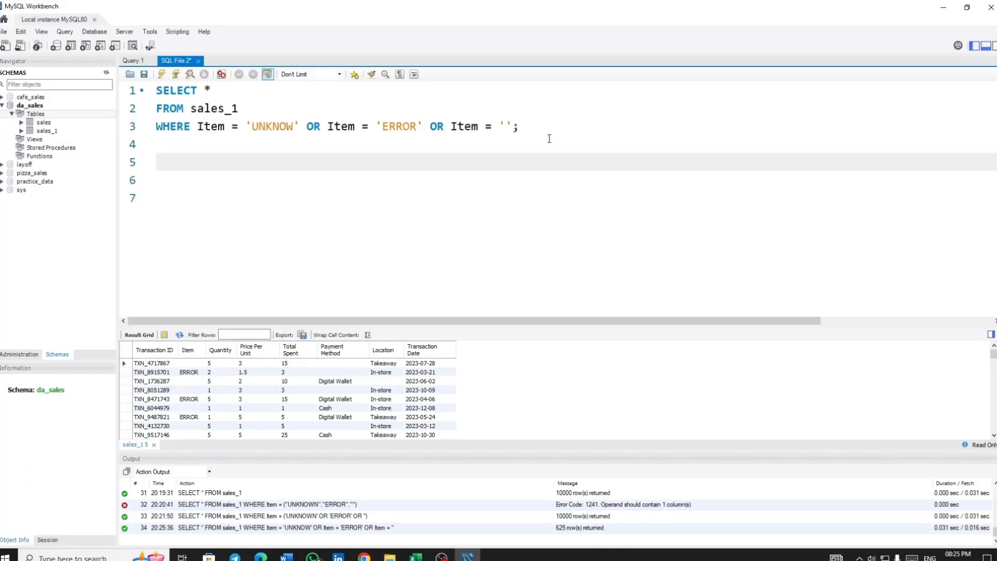
type("UPDATE sales_1")
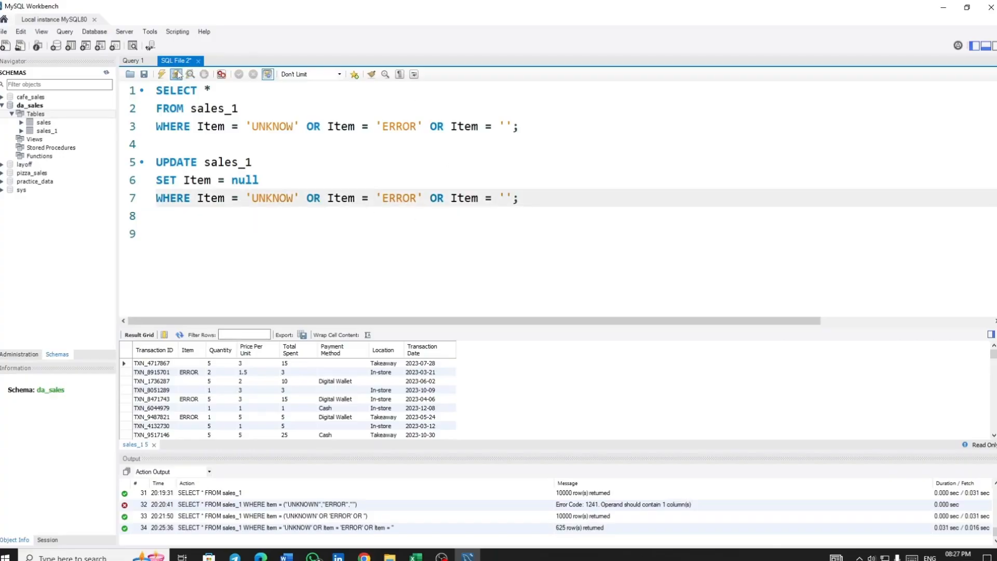
left_click(175, 74)
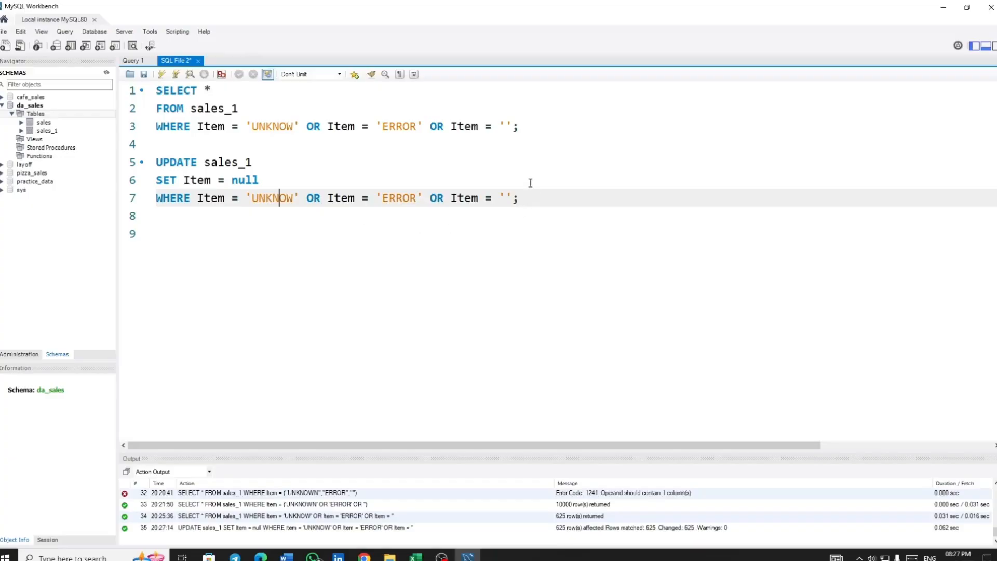
left_click(204, 126)
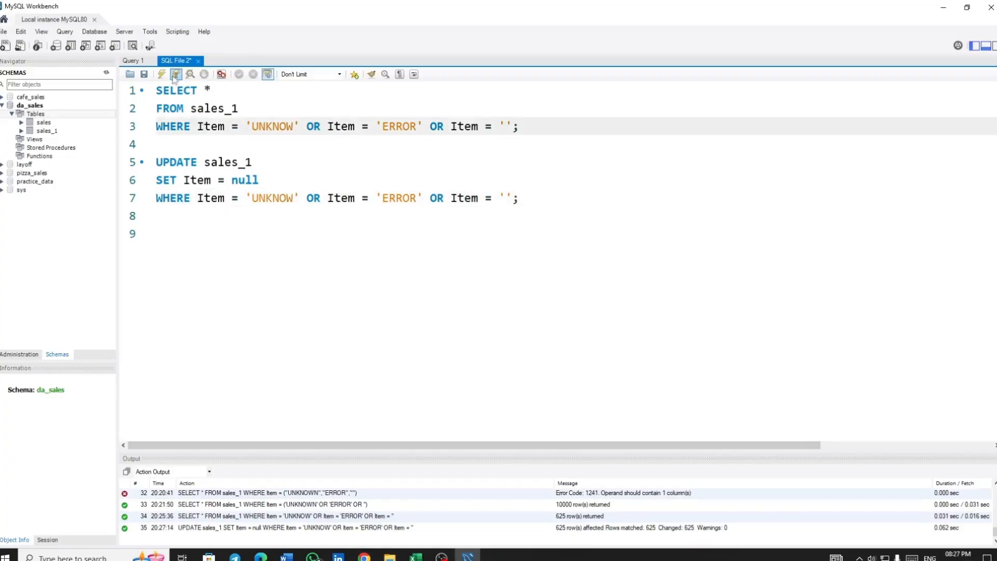
left_click(176, 76)
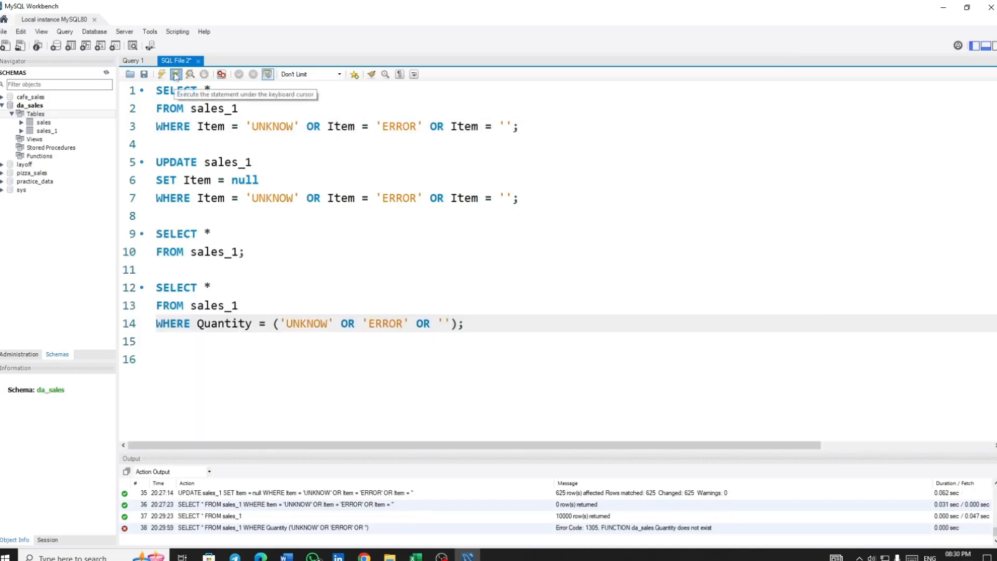
Set Quantity to null in sales_1 where it is 'UNKNOWN', 'ERROR' or '', running the Quantity check query before and after the UPDATE
left_click(175, 75)
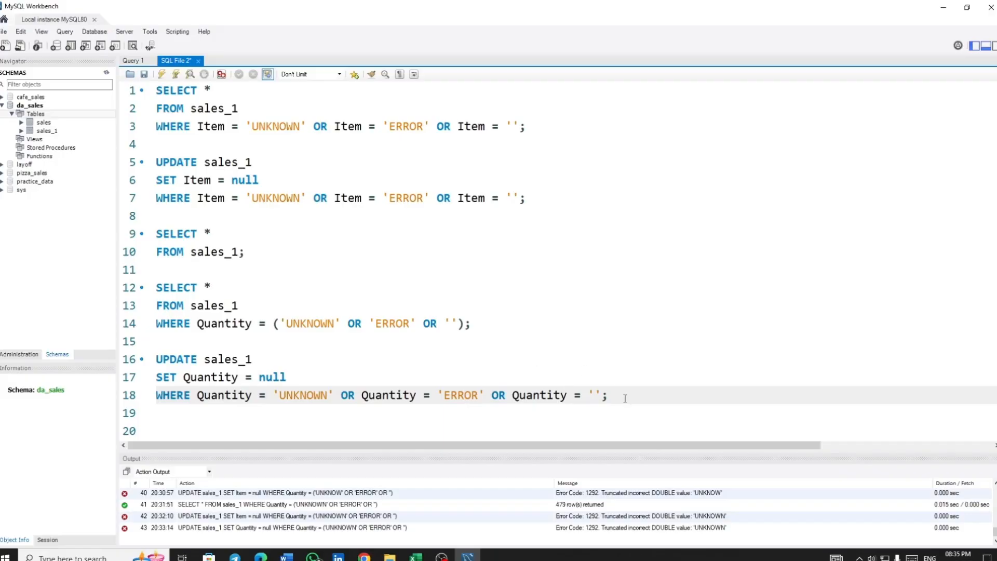
left_click(232, 394)
left_click(176, 74)
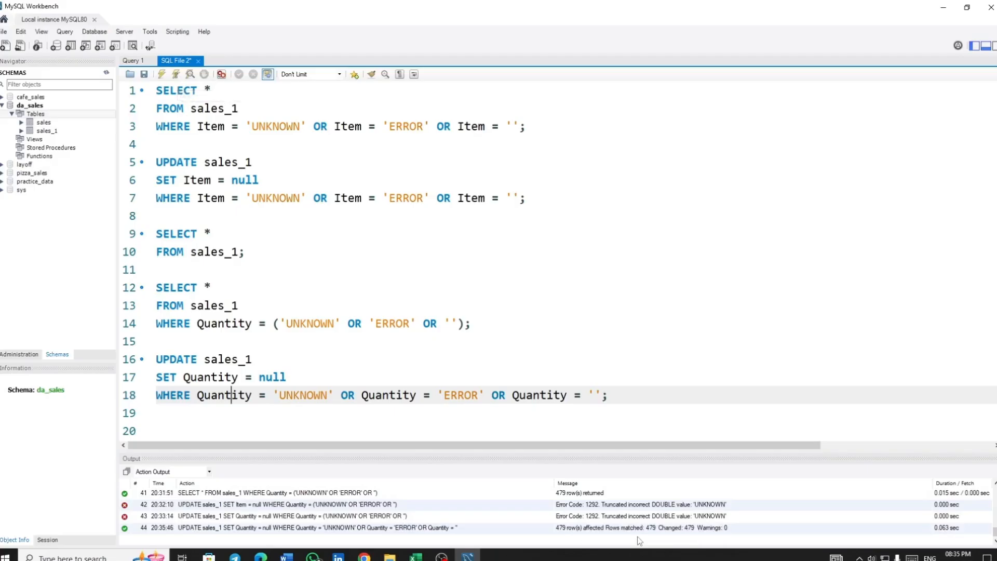
left_click(204, 323)
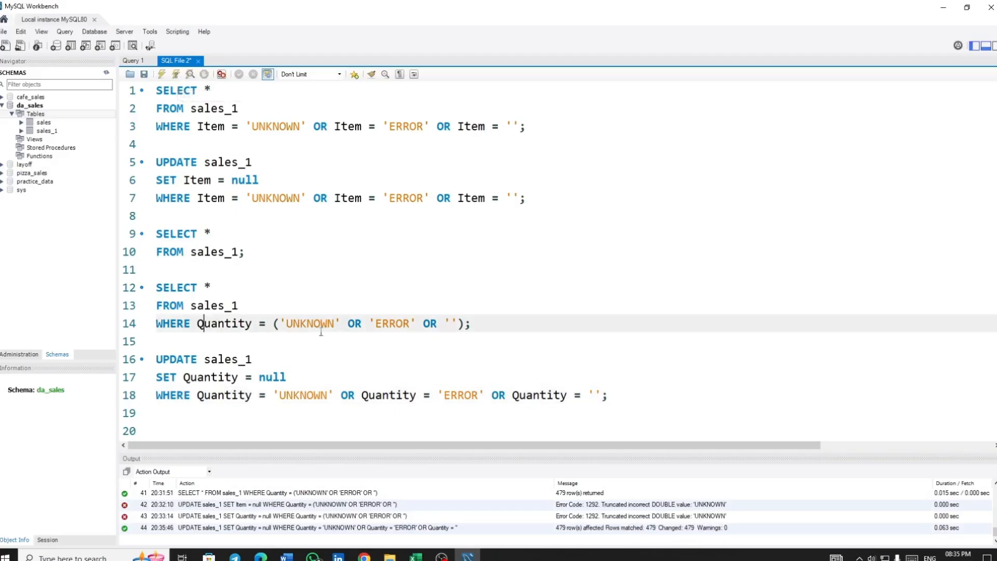
left_click(176, 73)
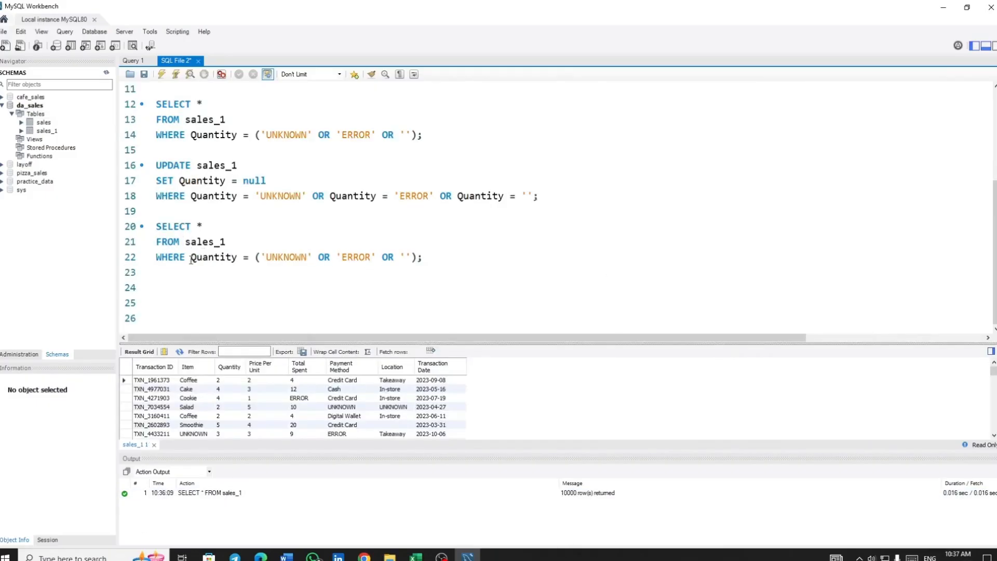
Replace the column name in the last SELECT query's WHERE clause with `Total Spent`
left_click_drag(190, 258, 238, 257)
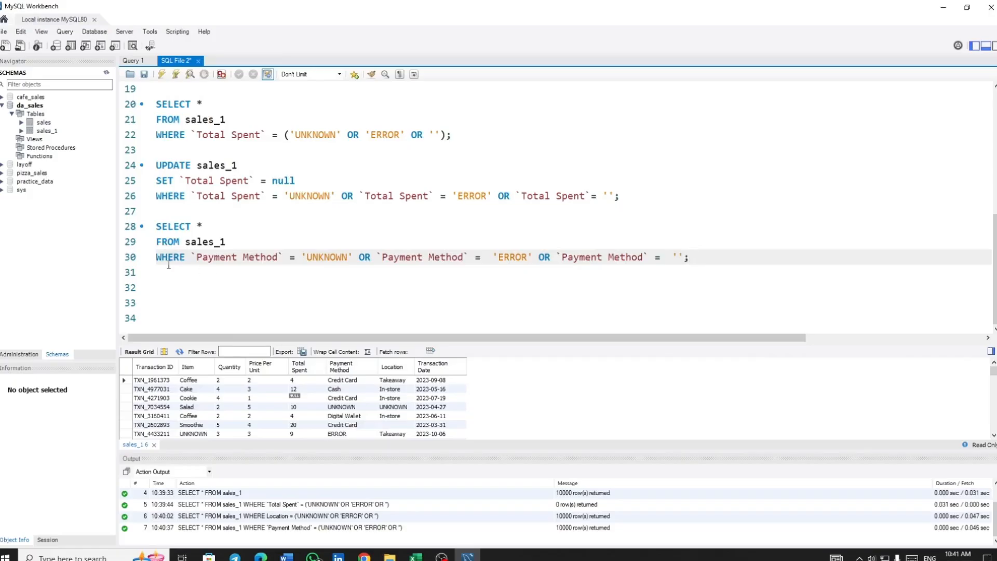
Compare the `Payment Method` and `Total Spent` WHERE clauses, and run the query for `Payment Method` equal to 'UNKNOWN', 'ERROR' or ''
left_click_drag(157, 257, 697, 262)
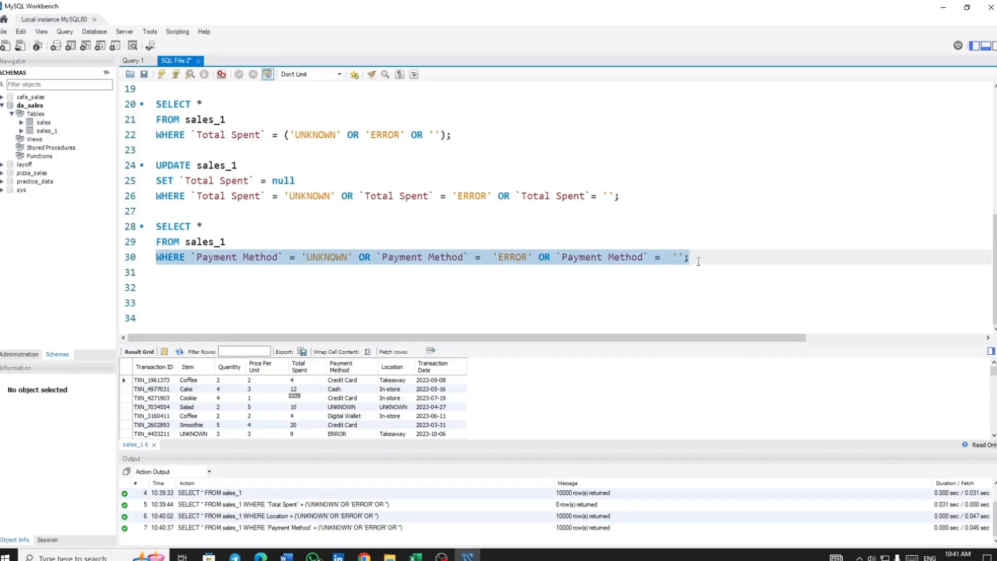
left_click_drag(457, 135, 155, 136)
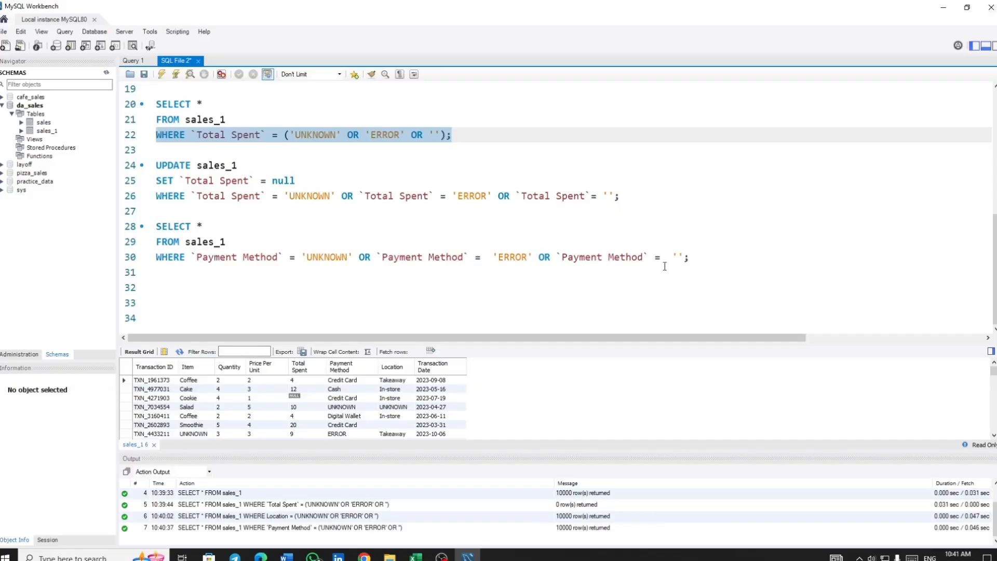
left_click(244, 257)
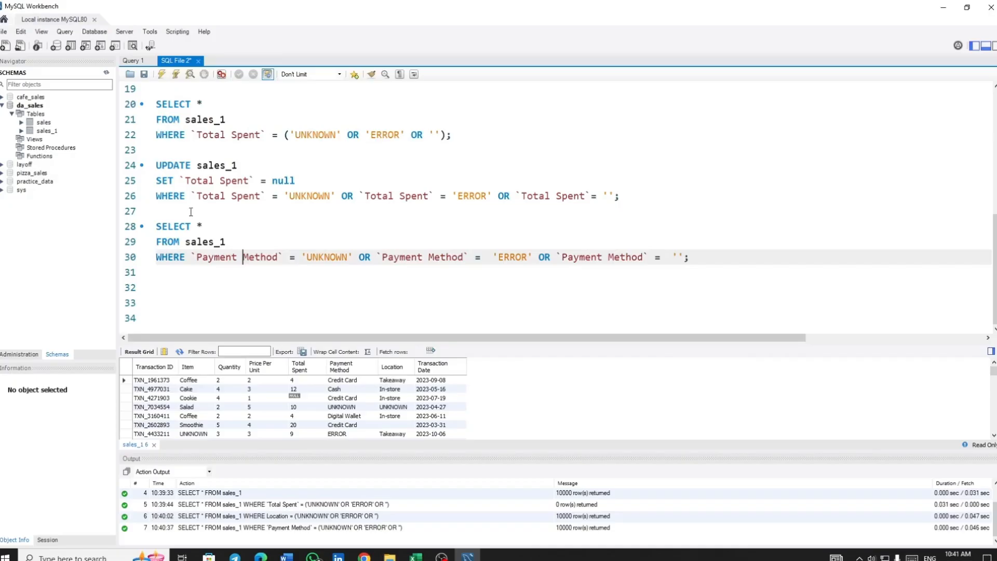
left_click(176, 74)
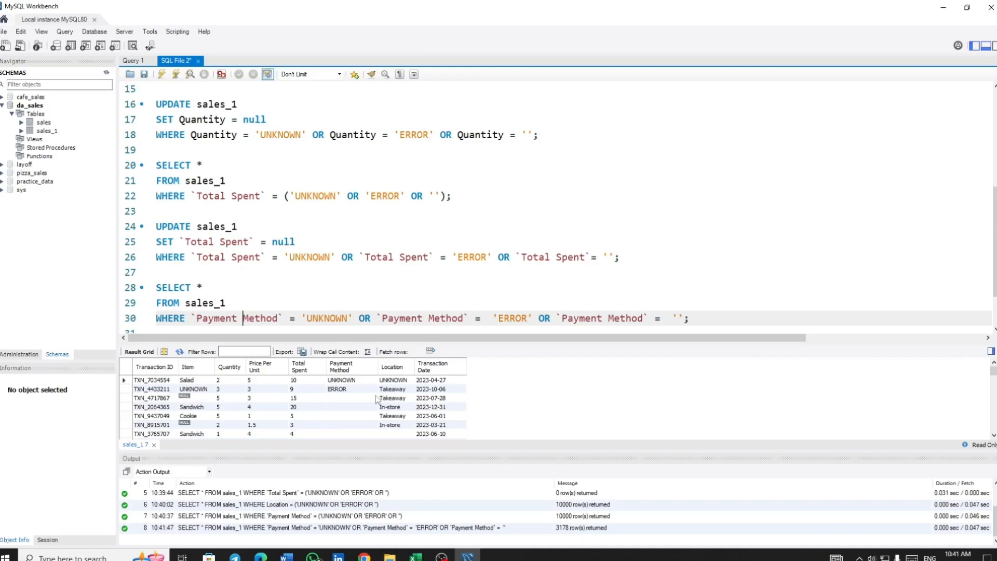
Reuse the `Total Spent` UPDATE to set UNKNOWN, ERROR and blank Payment Method, Location and Transaction Date values to null, and review the rows
scroll(337, 290, "down", 1)
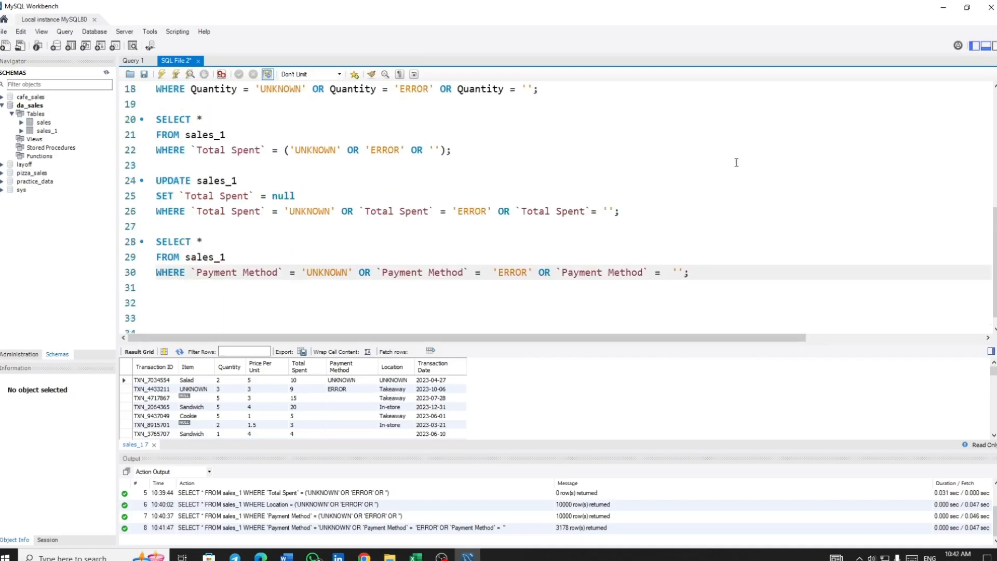
left_click_drag(295, 195, 157, 180)
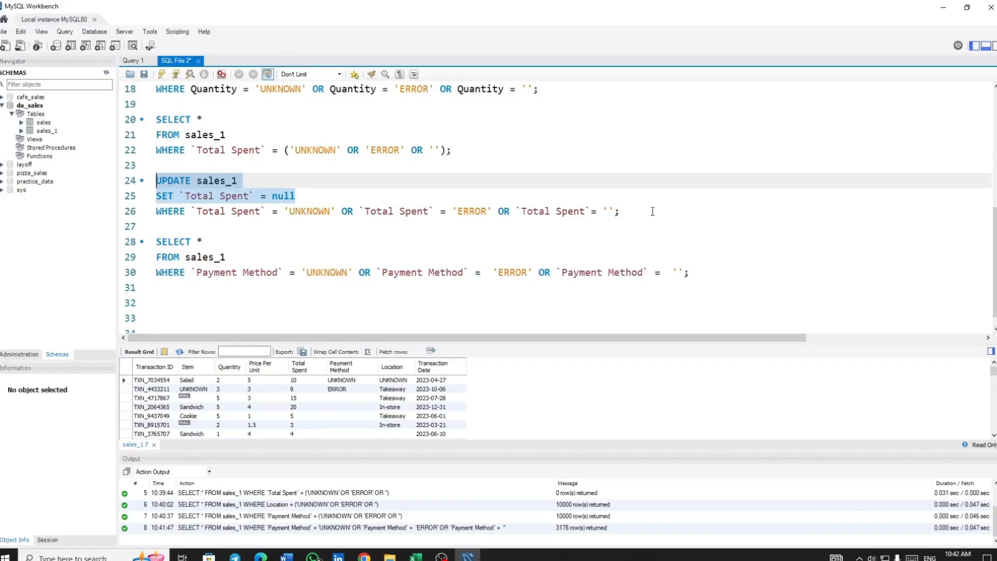
left_click_drag(653, 211, 157, 180)
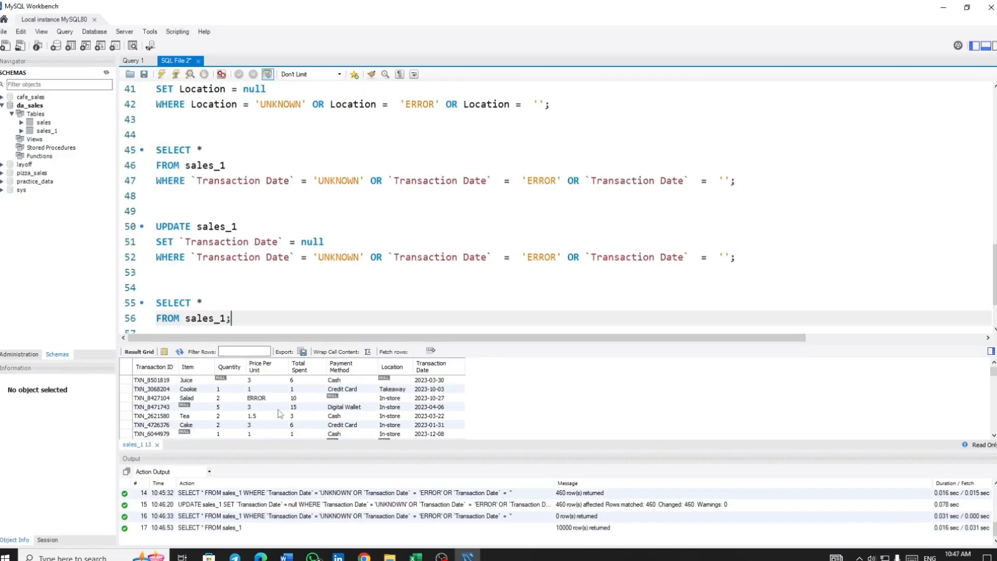
scroll(278, 409, "down", 10)
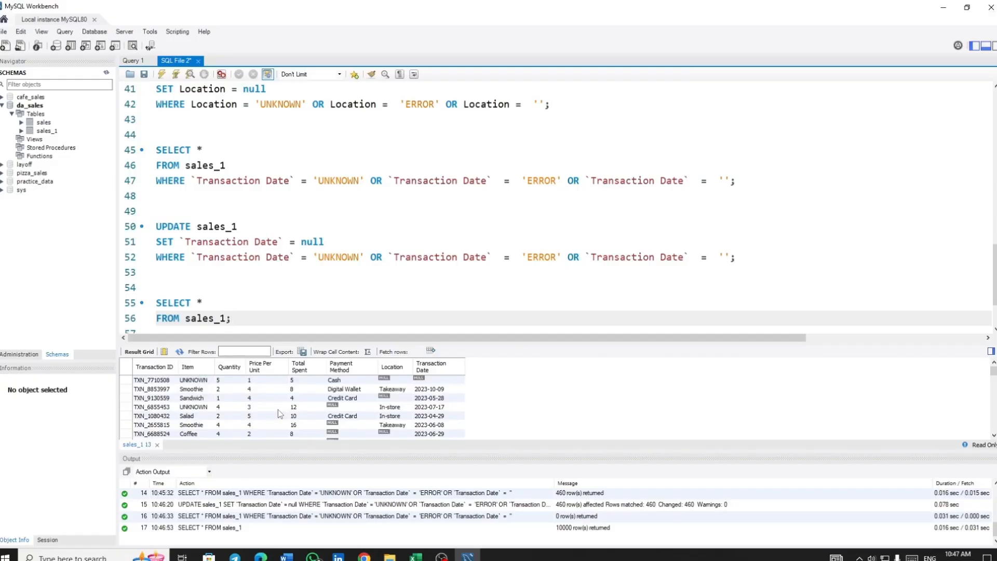
scroll(278, 409, "down", 5)
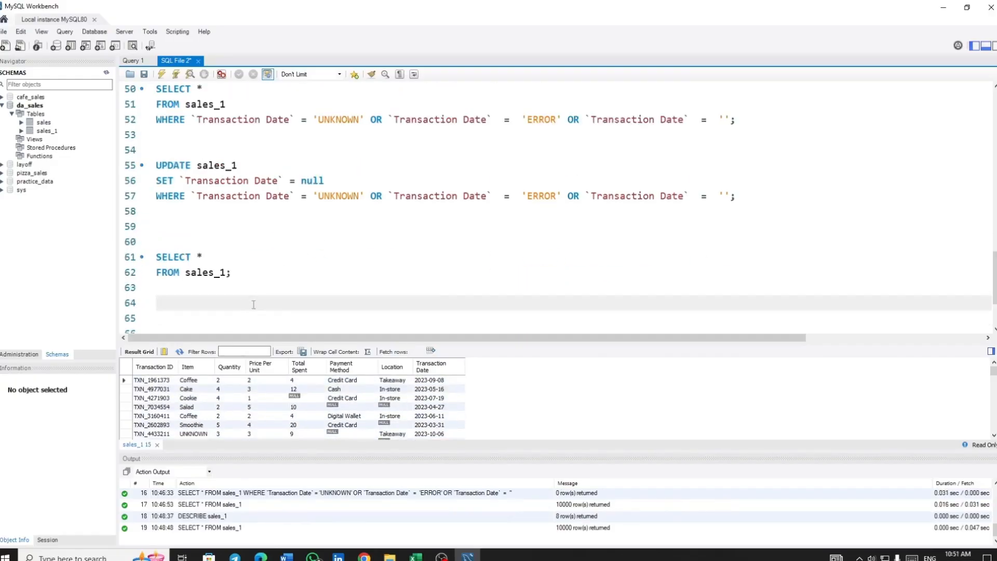
Write and run DESCRIBE sales_1; below the last SELECT query to list the column data types
scroll(255, 296, "down", 2)
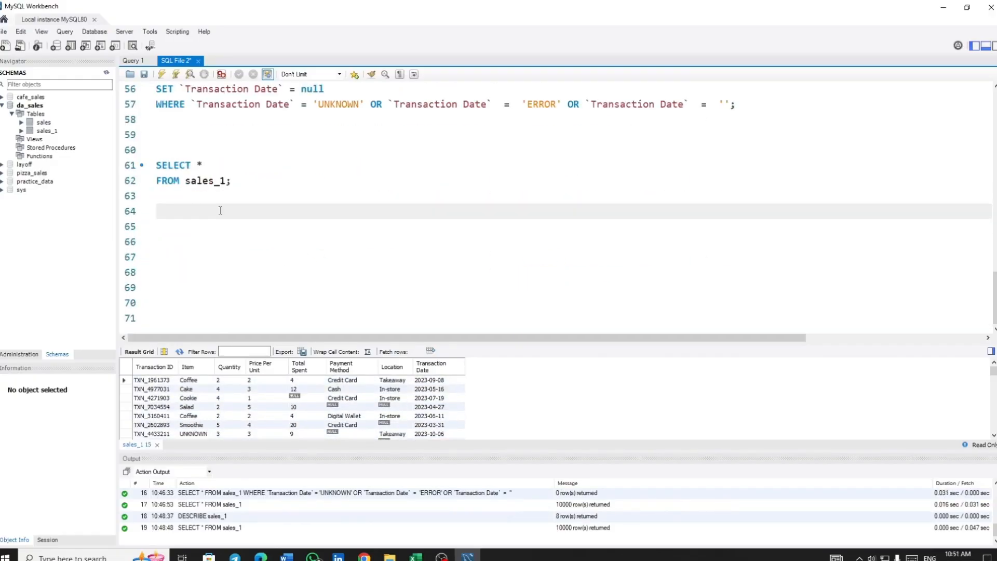
type("DESCRIBE sal")
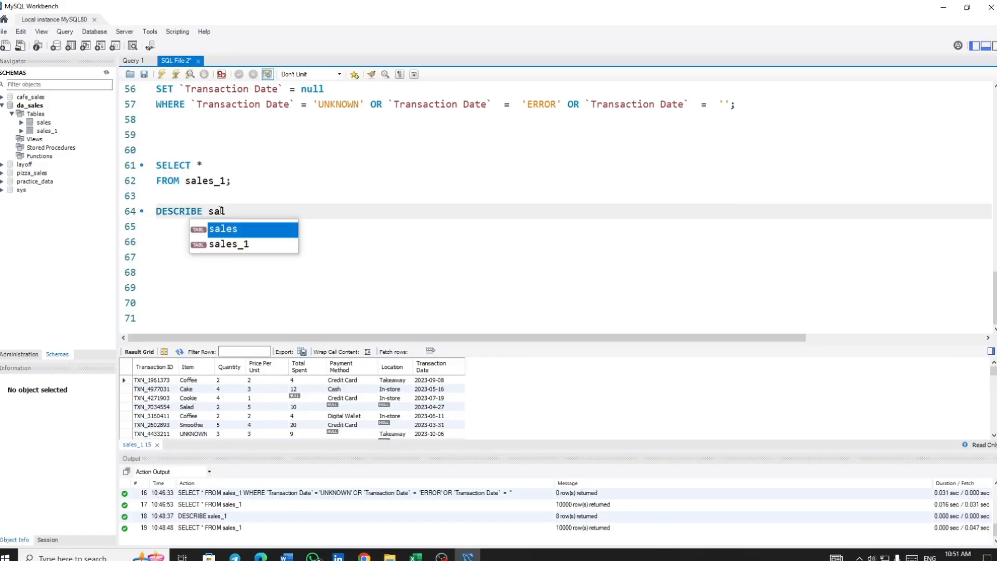
key("Down")
key("Return")
type(";")
key("ctrl+Return")
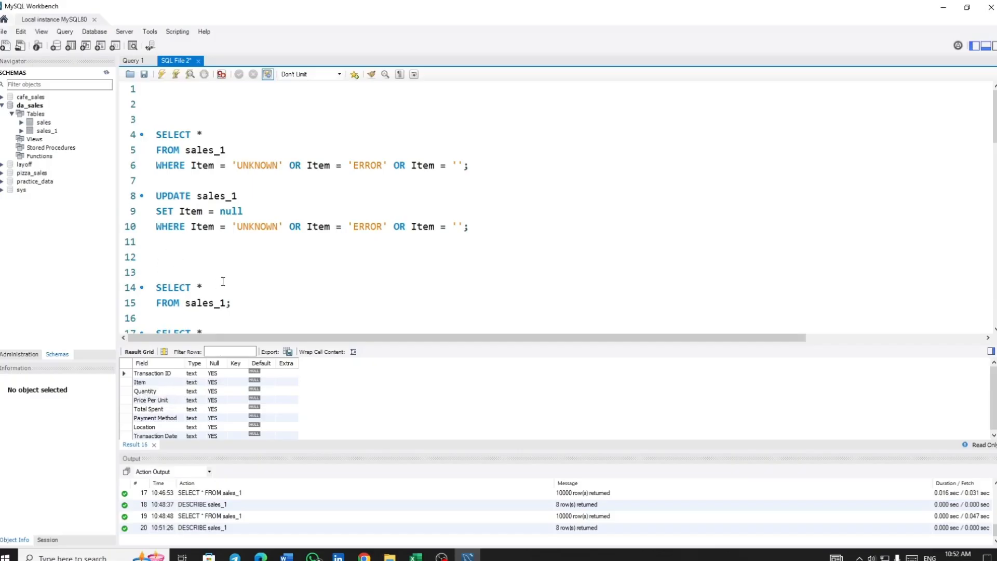
Write the statement ALTER TABLE sales_1 MODIFY COLUMN Quantity INT; below the DESCRIBE statement
scroll(223, 281, "down", 1)
scroll(345, 214, "down", 1)
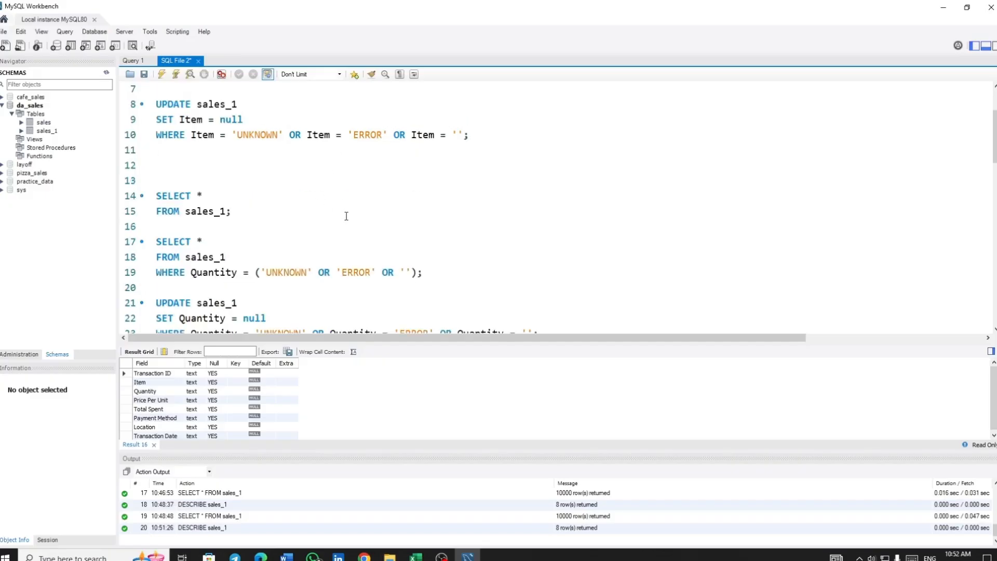
scroll(347, 216, "down", 2)
scroll(269, 211, "down", 15)
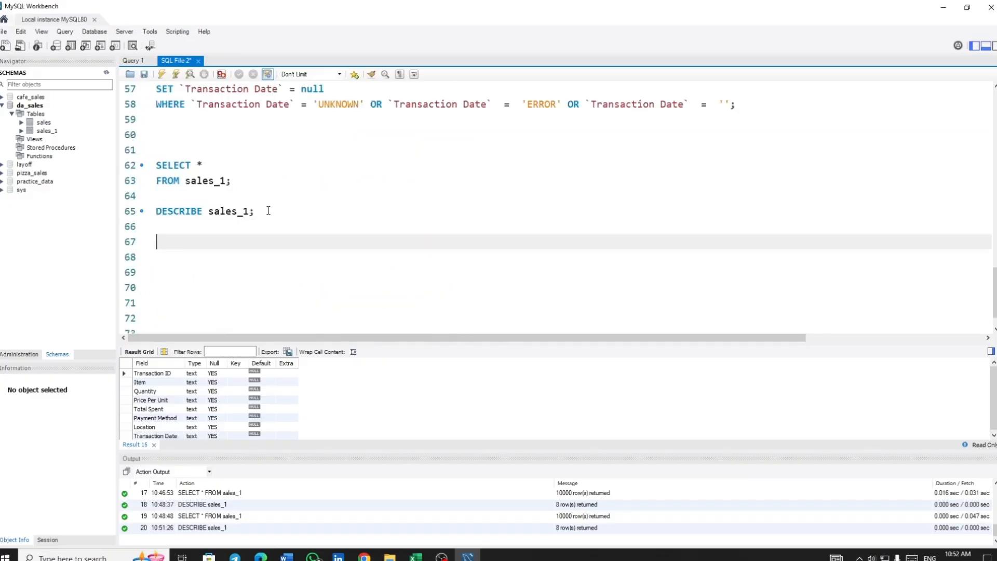
type("ALTER TABLE sal")
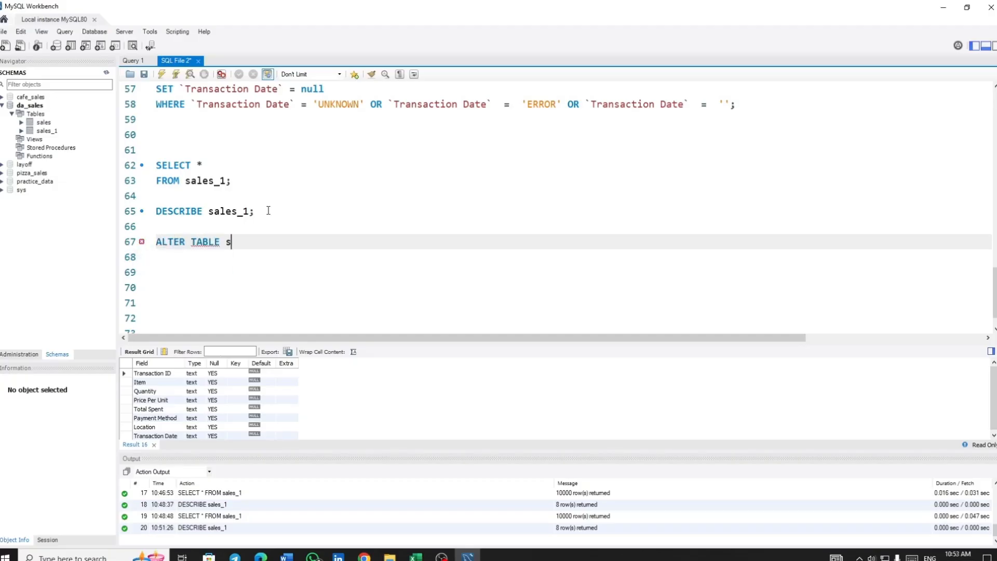
key("Down")
key("Return")
key("Return")
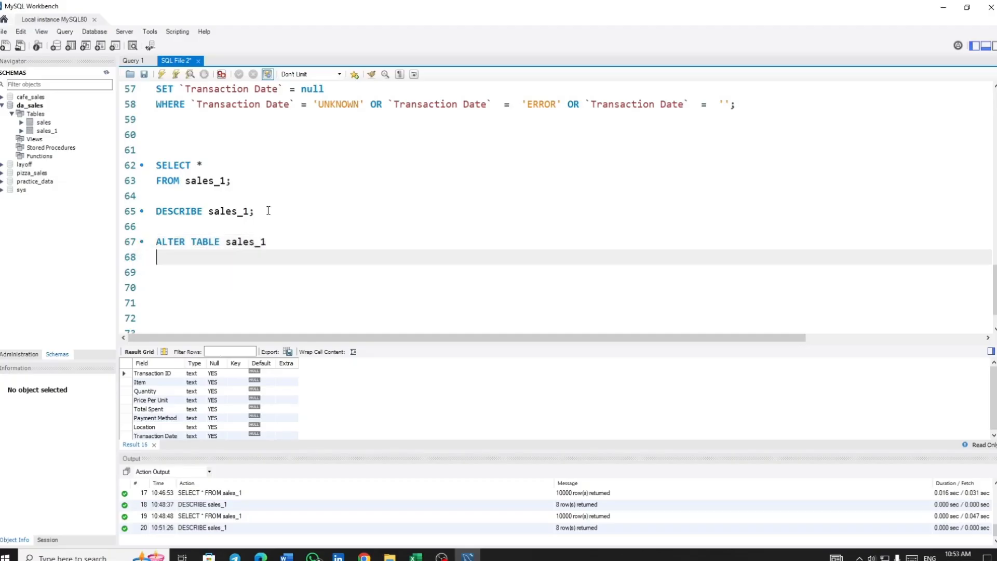
type("MODIFY COLUMN")
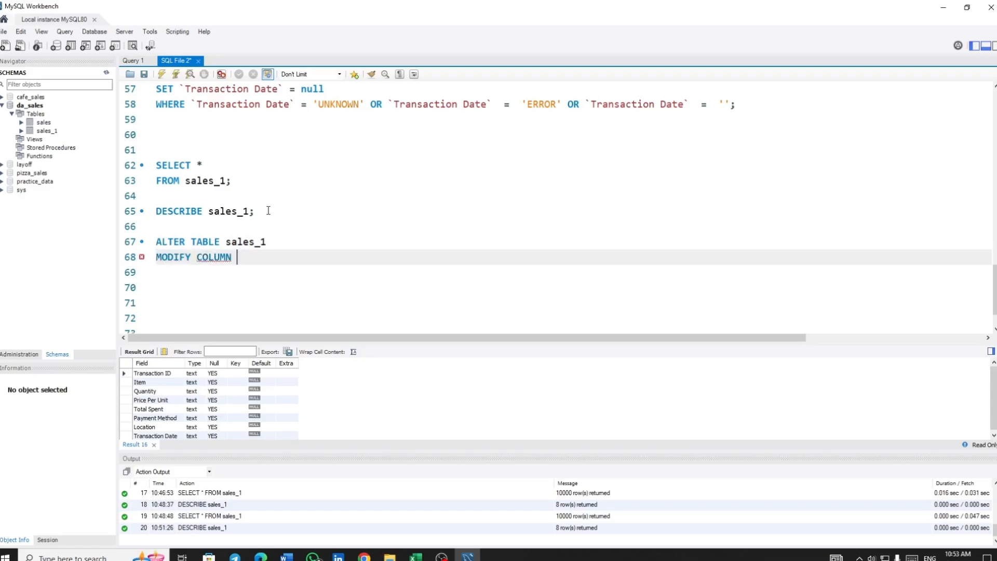
type(" Qu")
key("Return")
type("INT;")
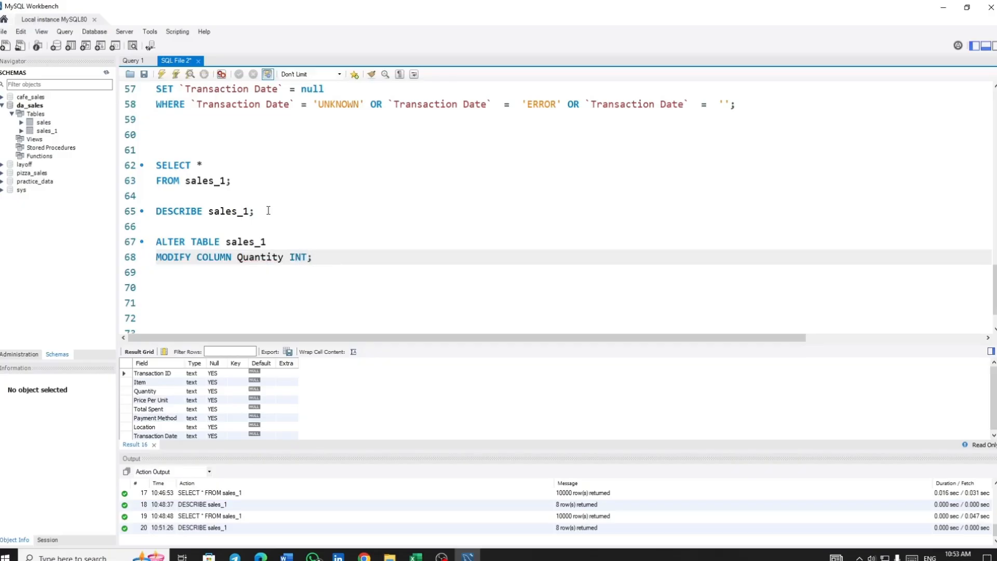
Run the ALTER TABLE statement that changes the Quantity column of sales_1 to INT
left_click(266, 257)
left_click_drag(322, 258, 142, 240)
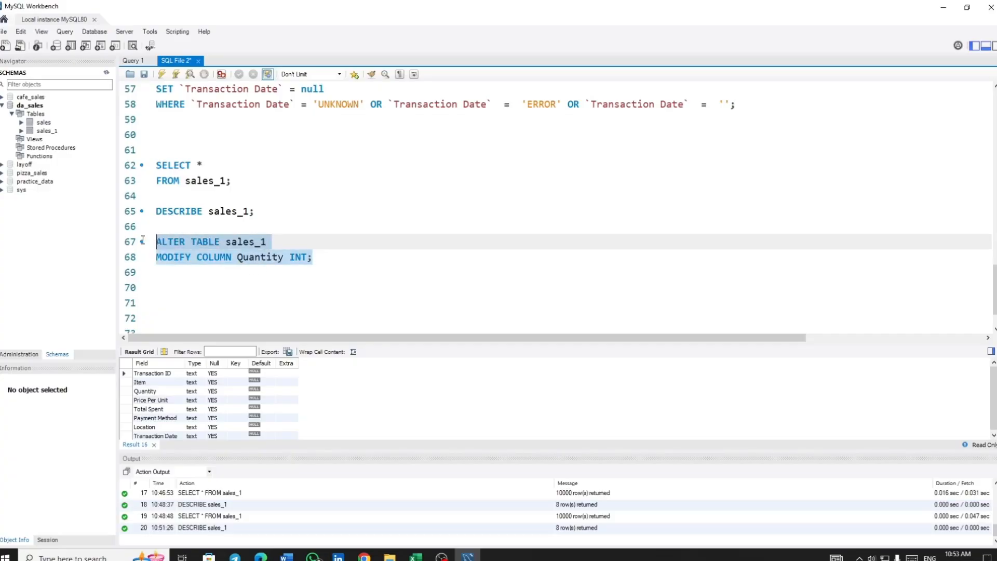
left_click(176, 74)
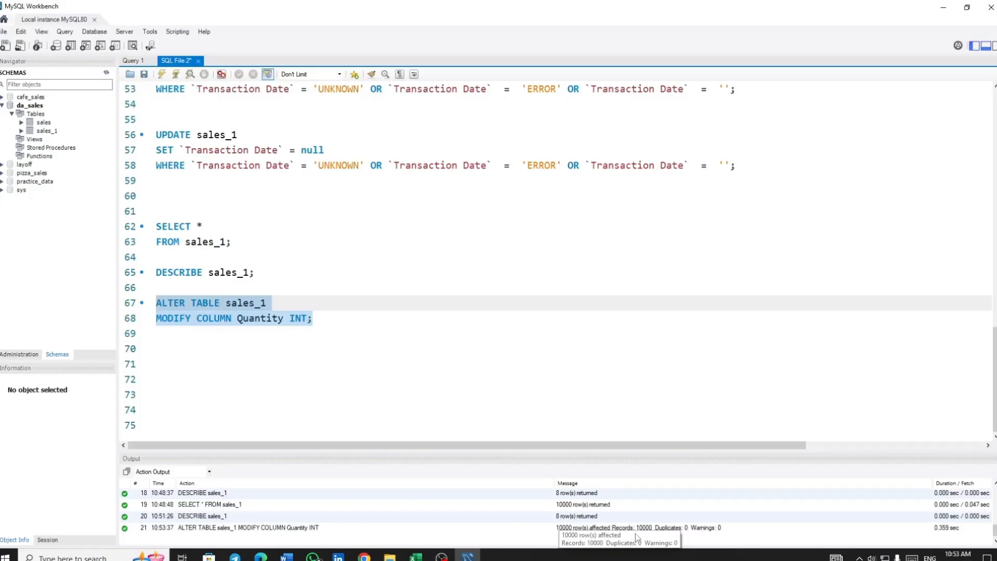
Check the column types of sales_1 in its table information and by running DESCRIBE sales_1;
left_click(290, 318)
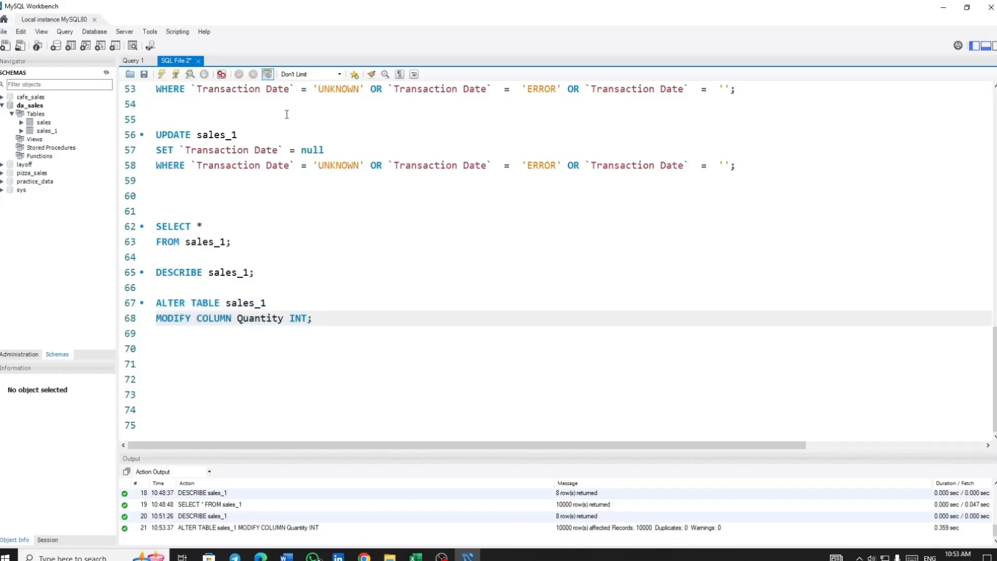
left_click(50, 131)
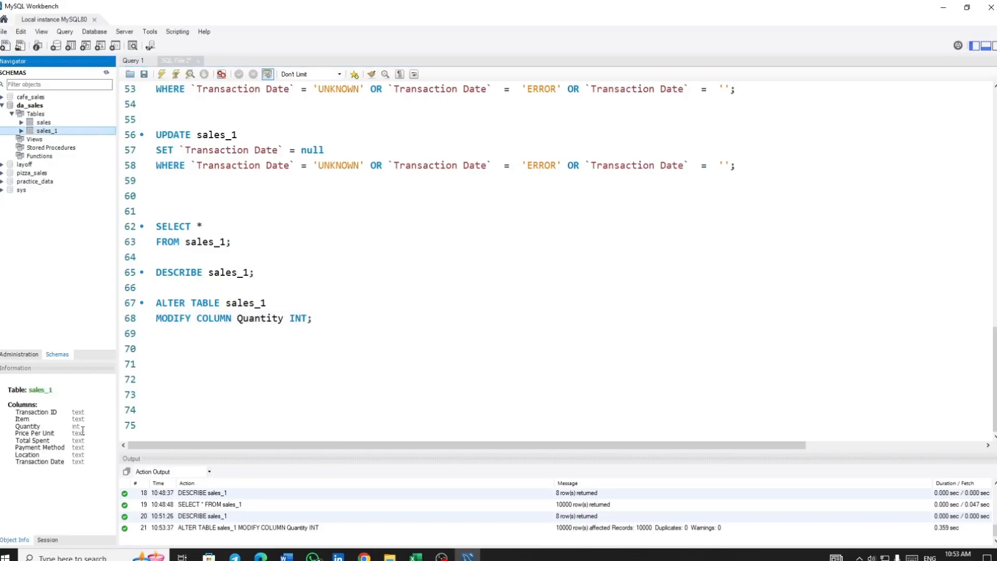
left_click_drag(271, 272, 157, 272)
left_click(165, 77)
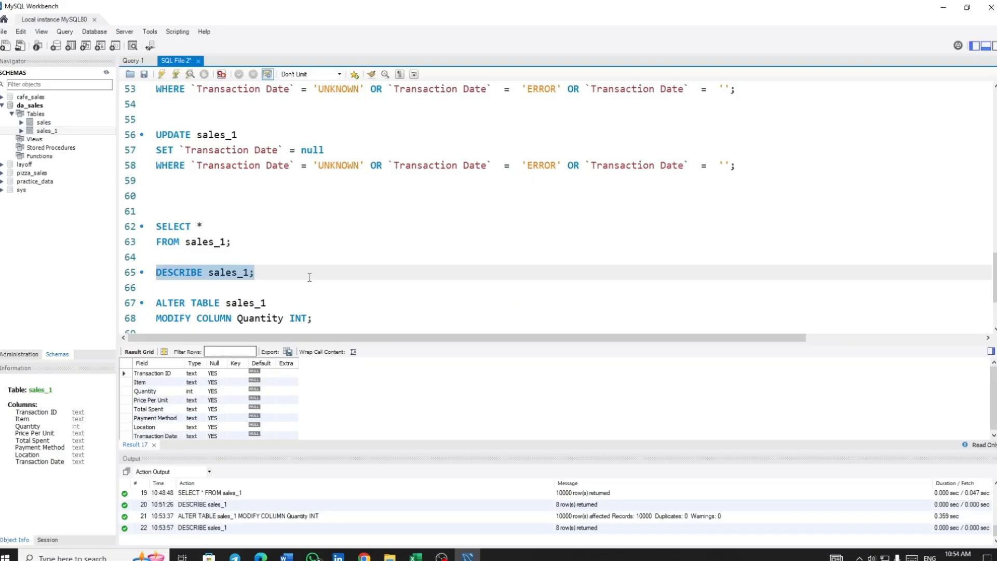
Duplicate the Quantity ALTER TABLE statement below itself and change its column to `Price Per Unit`
scroll(312, 274, "down", 2)
left_click(336, 227)
left_click_drag(336, 227, 134, 213)
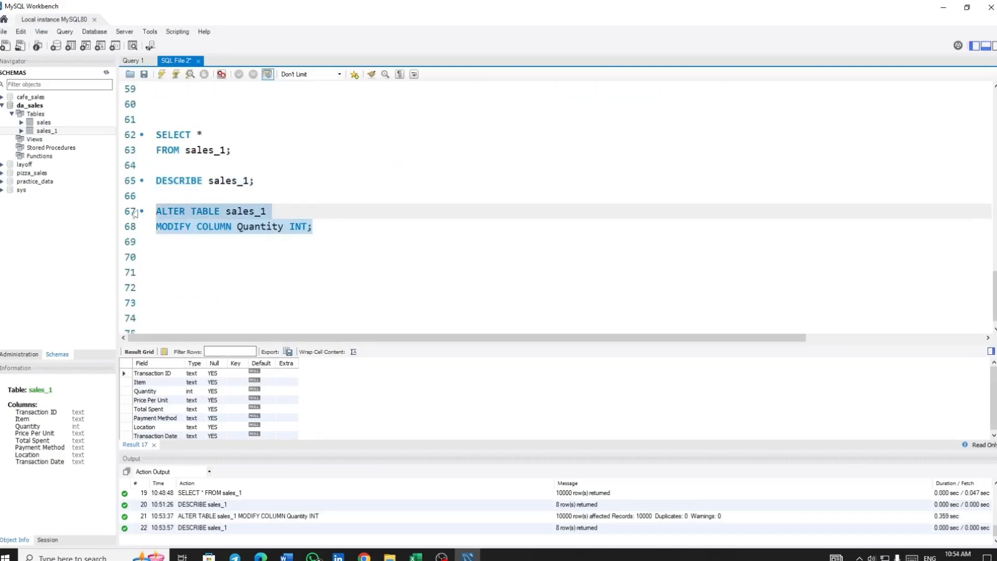
key("ctrl+c")
left_click(368, 228)
key("Return")
key("Return")
key("ctrl+v")
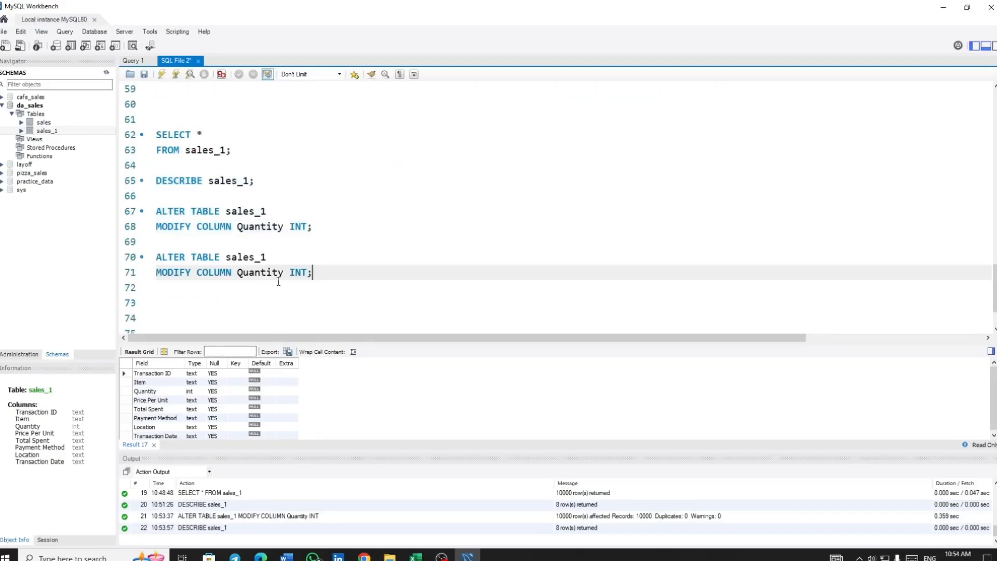
left_click_drag(283, 274, 238, 274)
key("BackSpace")
type("P")
key("Down")
key("Return")
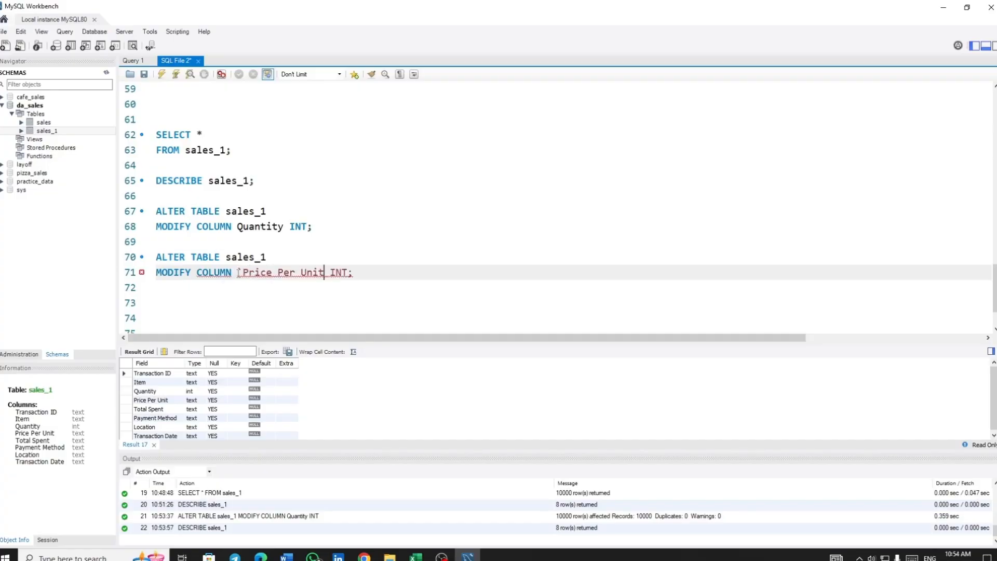
Enclose `Price Per Unit` in backticks and set its data type to DECIMAL(10,2) in the new ALTER TABLE statement
type("`")
key("BackSpace")
key("BackSpace")
key("BackSpace")
type("D")
key("BackSpace")
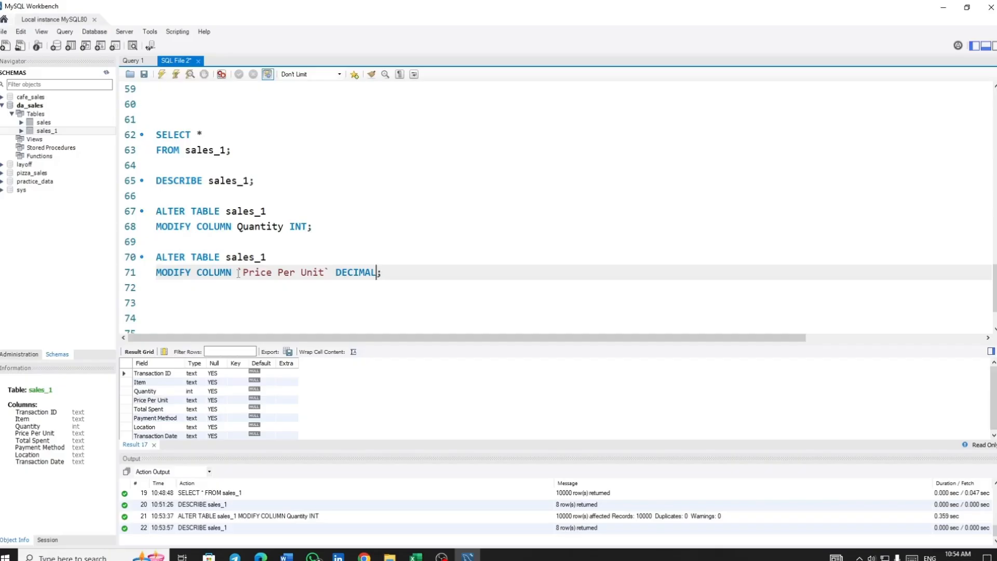
type("()")
type("10,2")
Write the sample number 10000000.22 after the `Price Per Unit` statement to illustrate the DECIMAL(10,2) format
left_click_drag(395, 273, 382, 273)
left_click_drag(406, 272, 401, 272)
left_click(486, 271)
type("10000000")
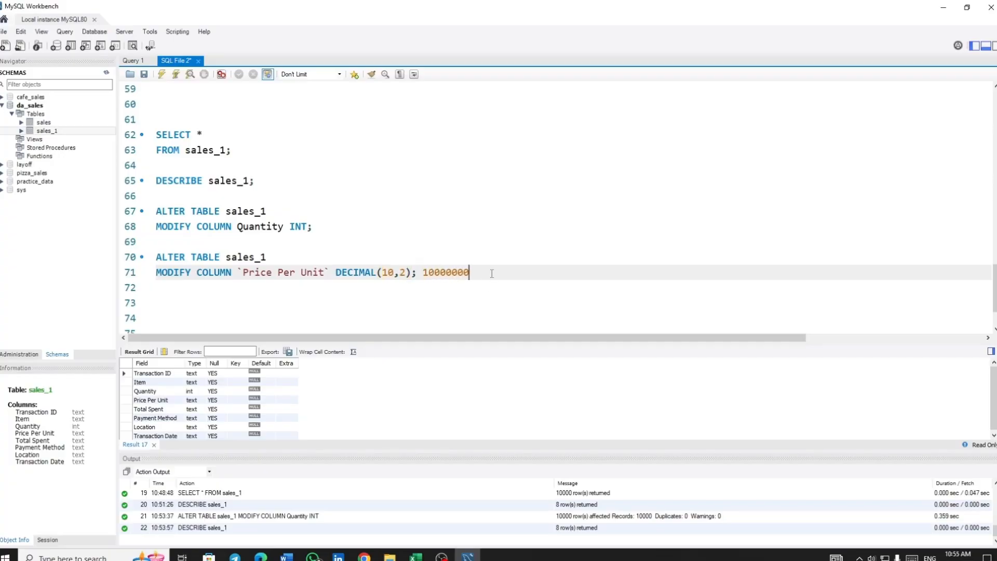
type(".22")
Try to run the ALTER TABLE statement that changes `Price Per Unit` to DECIMAL(10,2)
left_click_drag(440, 269, 151, 255)
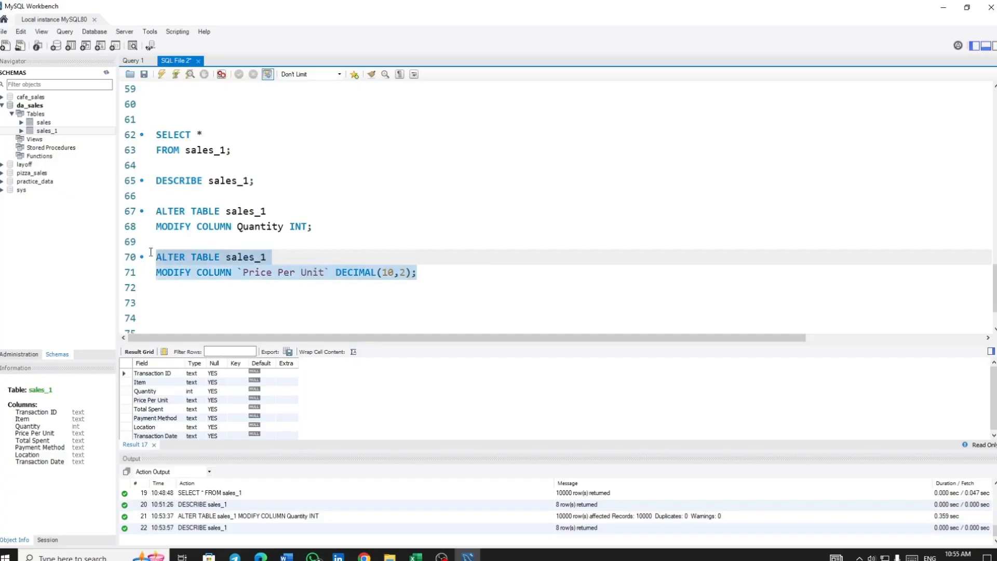
left_click(177, 74)
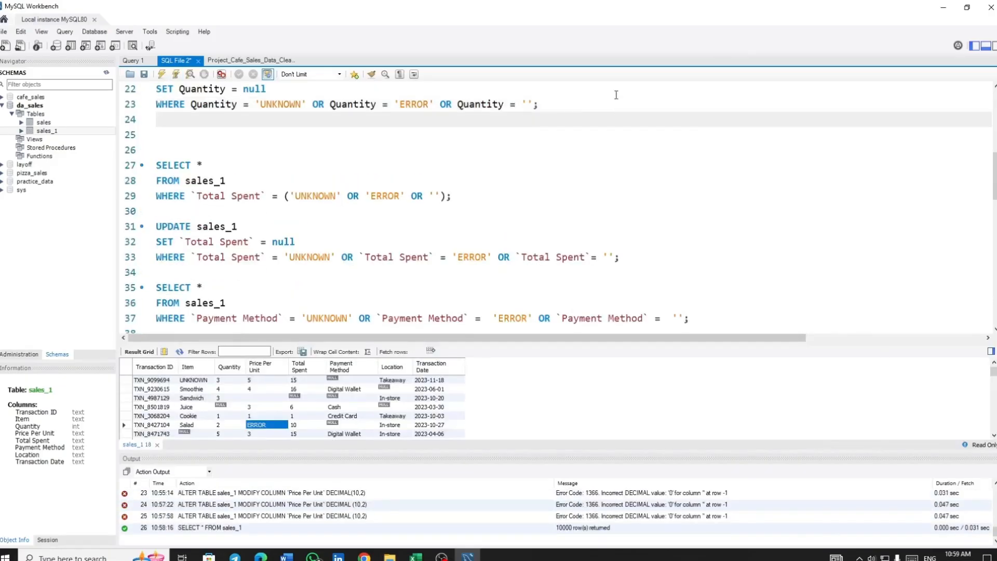
Copy the `Total Spent` SELECT query below the Quantity UPDATE, change its column to `Price Per Unit`, and run it
key("Return")
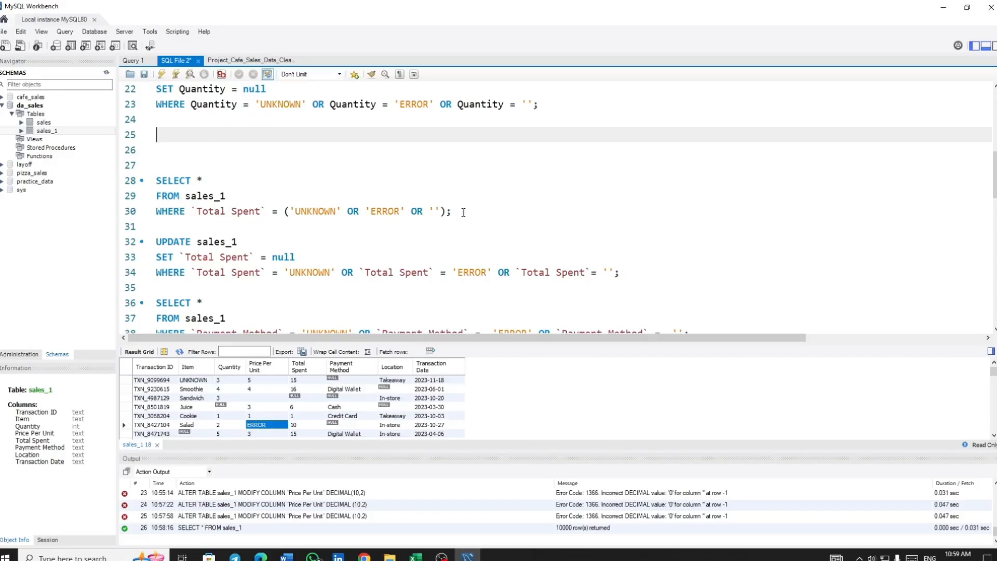
left_click_drag(463, 212, 200, 168)
left_click(188, 138)
key("ctrl+v")
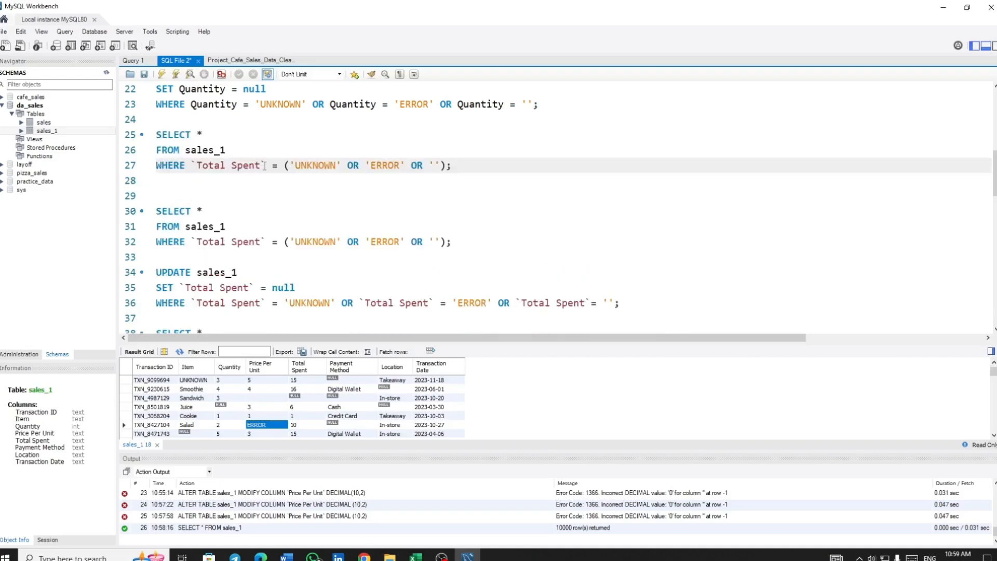
left_click_drag(262, 167, 197, 166)
type("P")
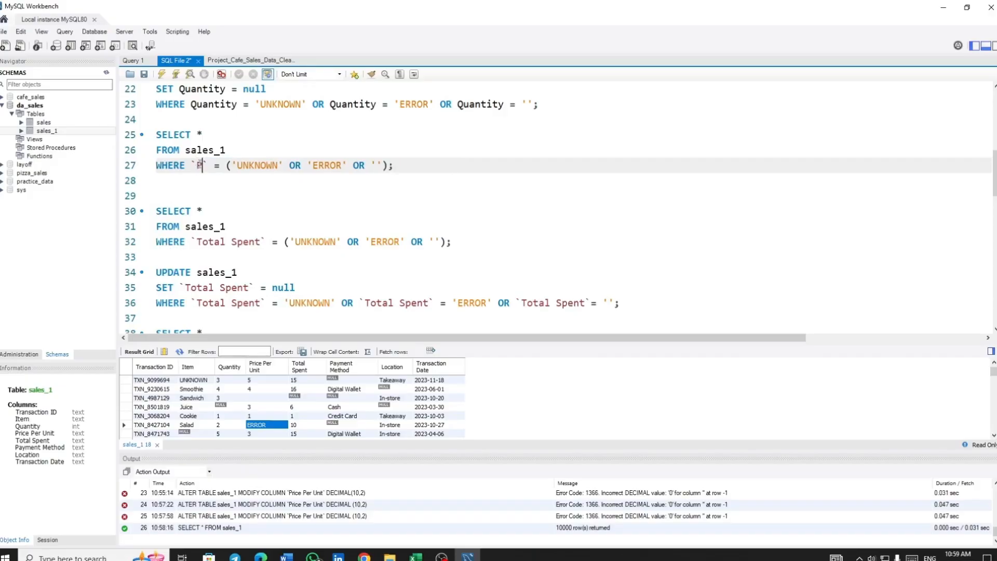
type("r")
key("Return")
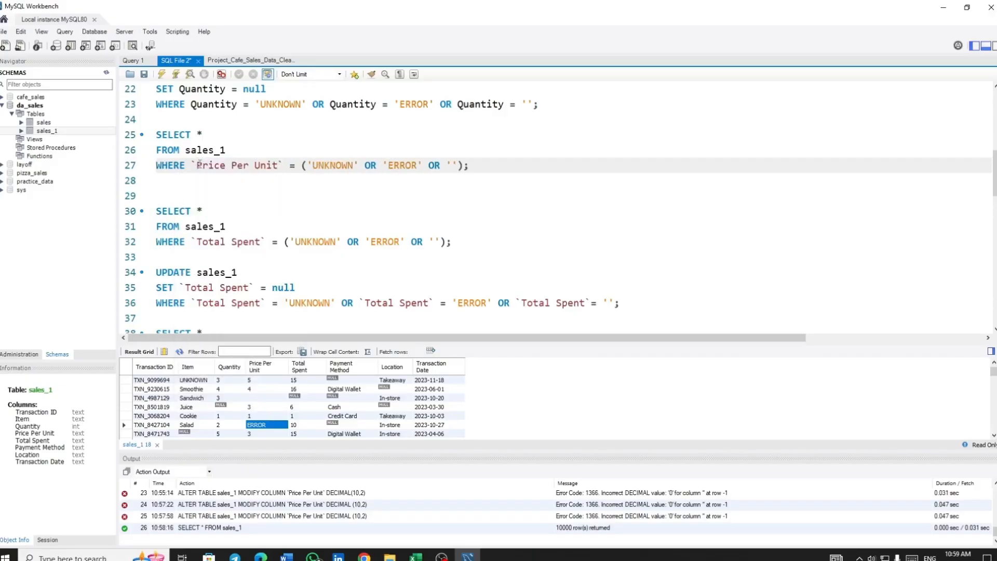
left_click(176, 76)
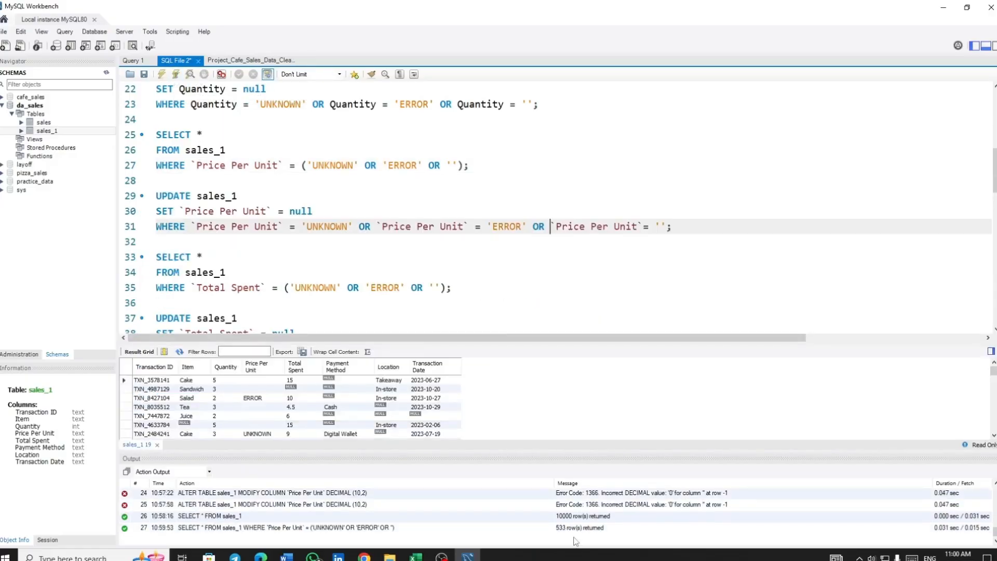
Run the UPDATE statement that sets UNKNOWN, ERROR and blank `Price Per Unit` values to null
left_click(337, 226)
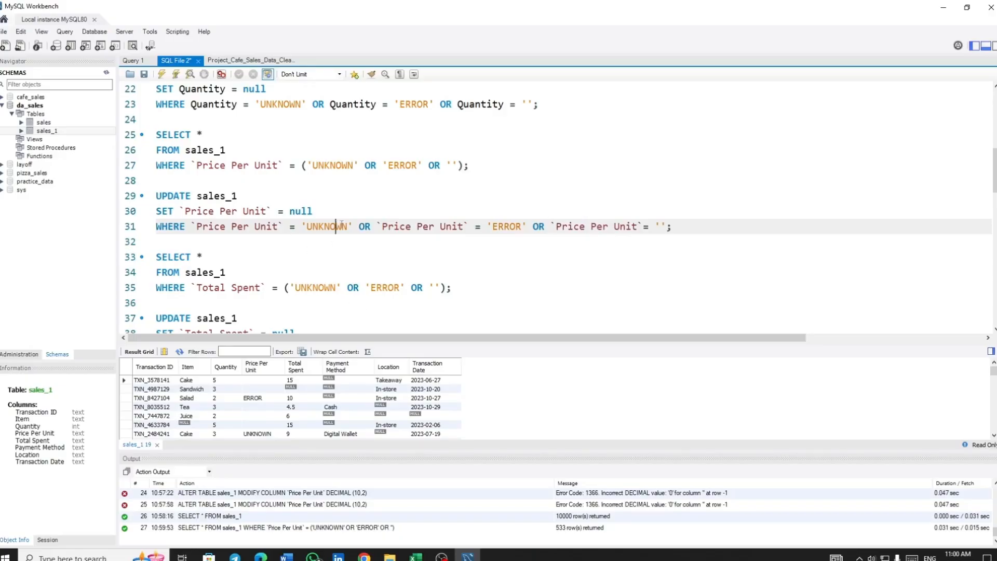
left_click(179, 75)
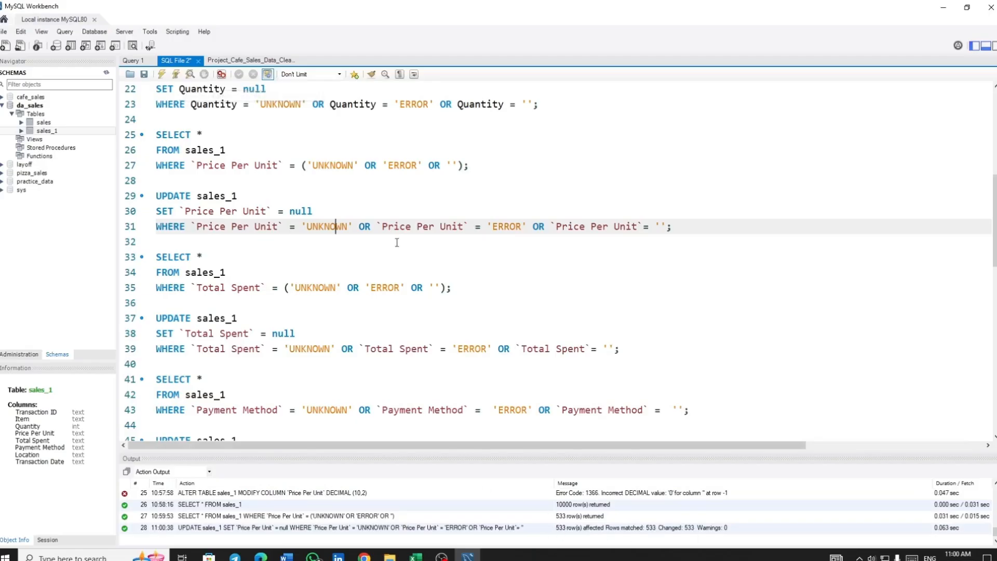
Run the `Price Per Unit` DECIMAL (10,2) ALTER TABLE statement and refresh the schemas to check the column type
scroll(397, 242, "down", 14)
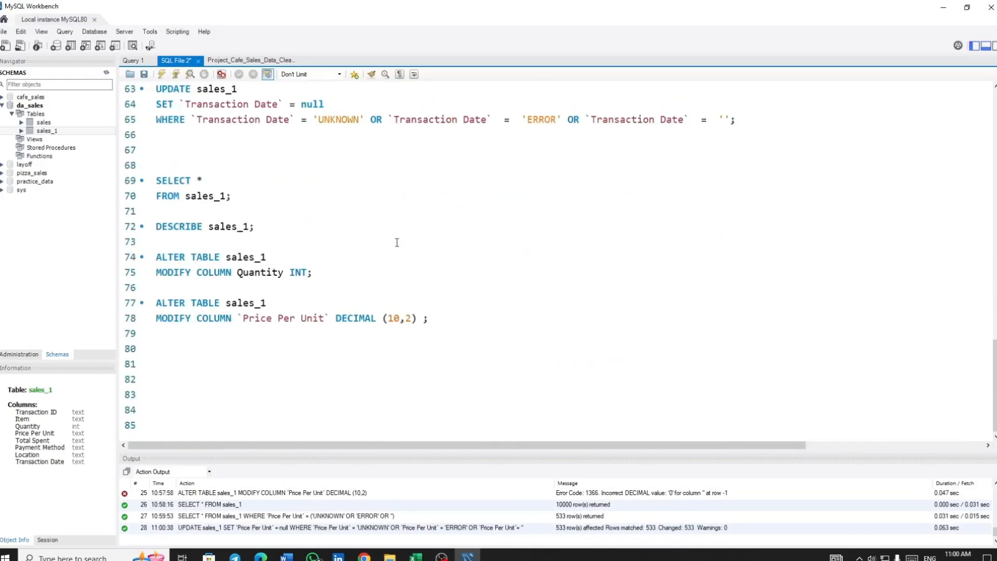
left_click(209, 319)
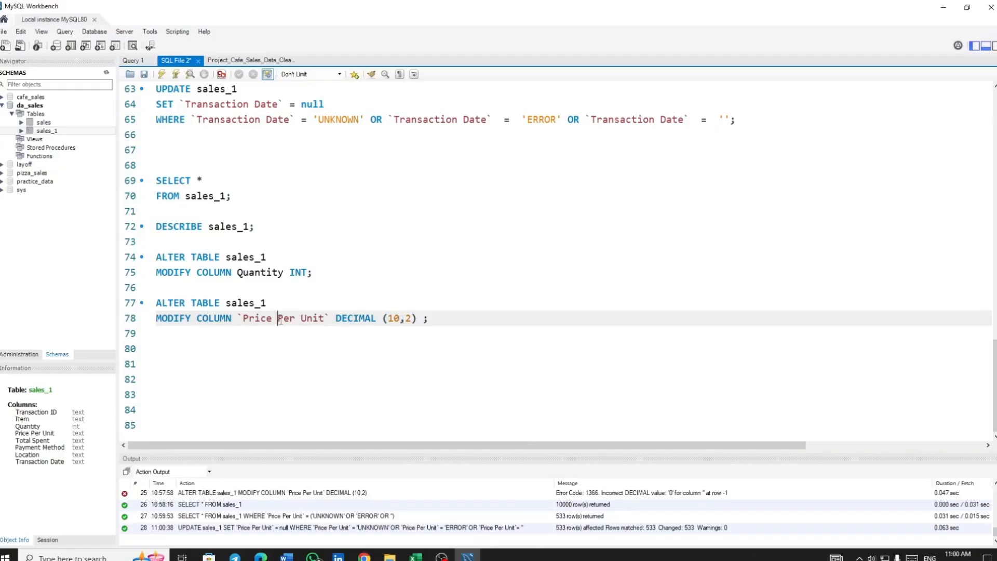
left_click(175, 75)
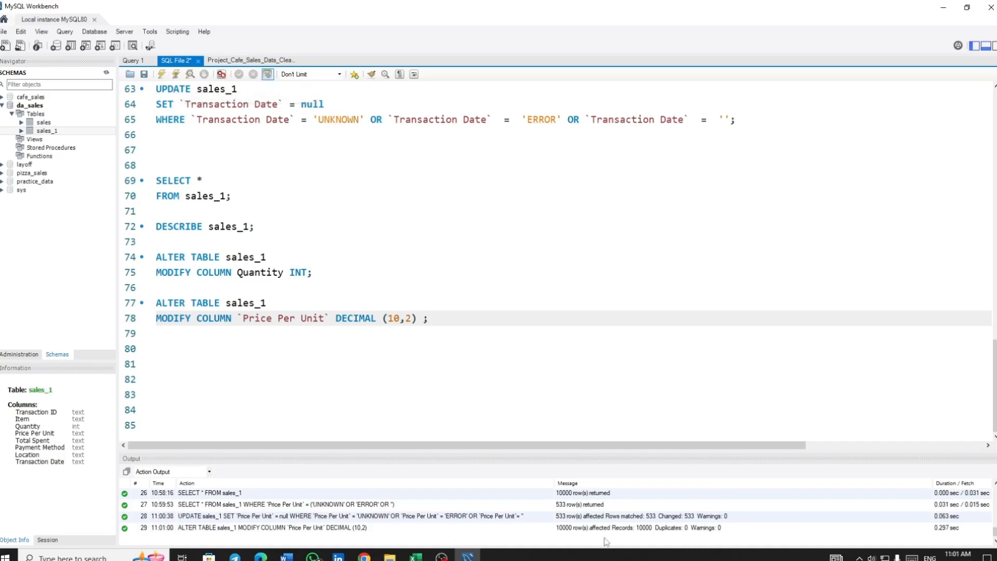
left_click(372, 334)
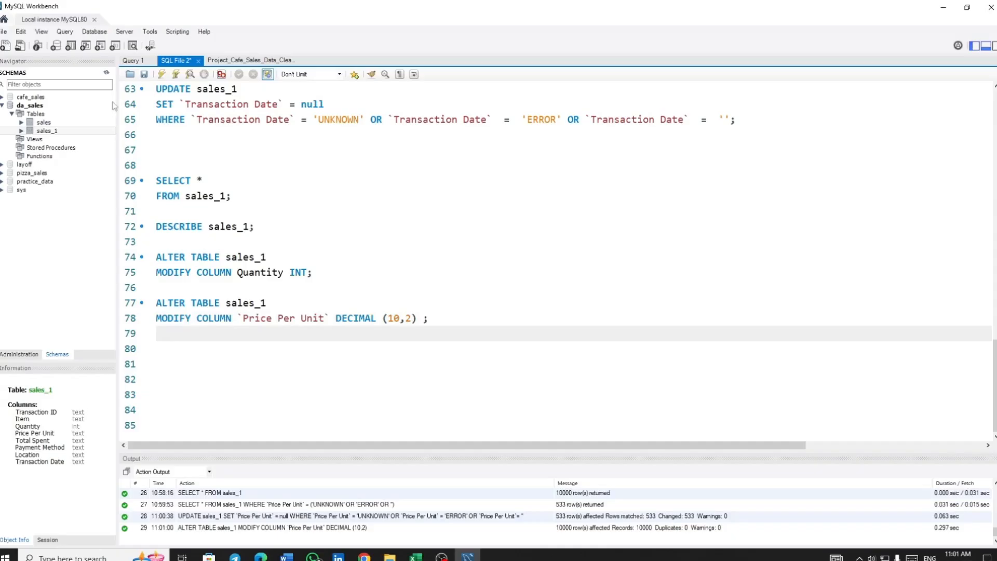
left_click(106, 73)
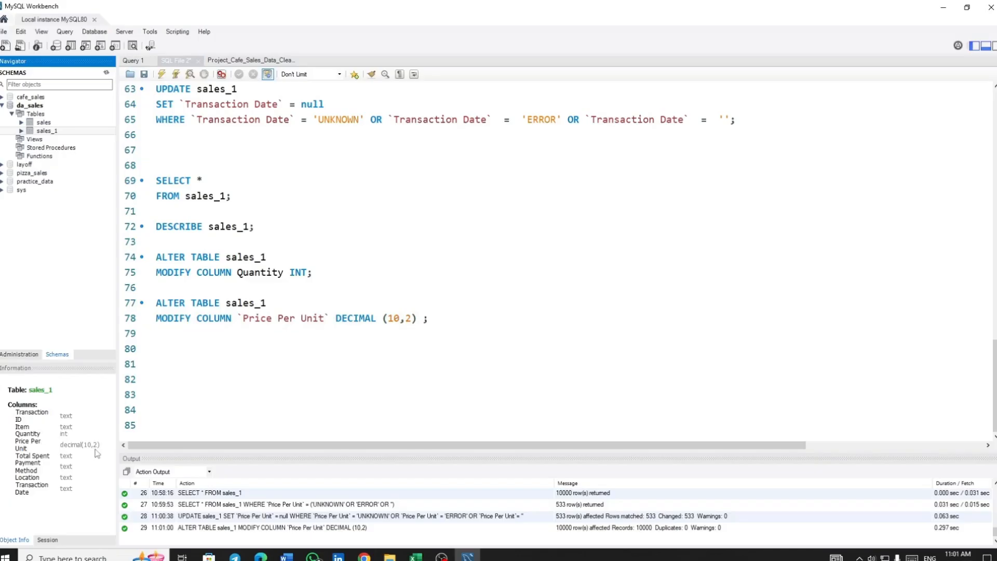
Duplicate the `Price Per Unit` ALTER TABLE statement below itself and change its column to `Total Spent`
left_click_drag(438, 322, 83, 299)
left_click(489, 318)
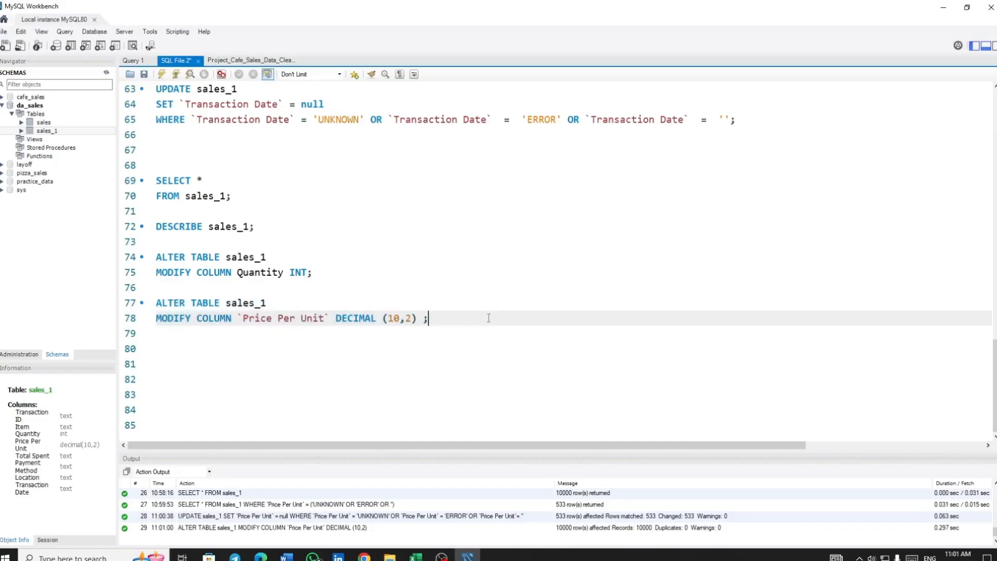
key("Return")
key("Return")
key("ctrl+v")
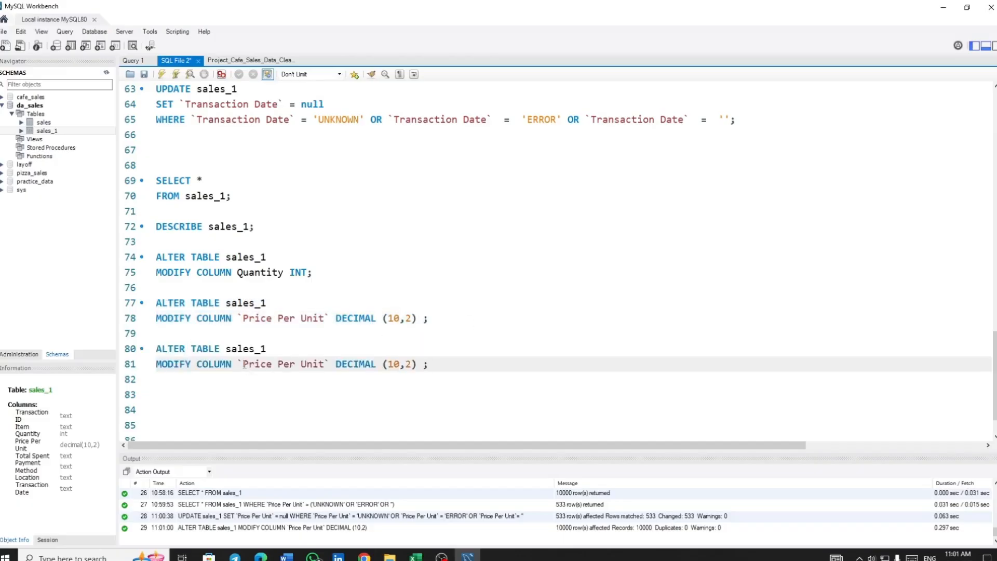
left_click_drag(250, 365, 322, 371)
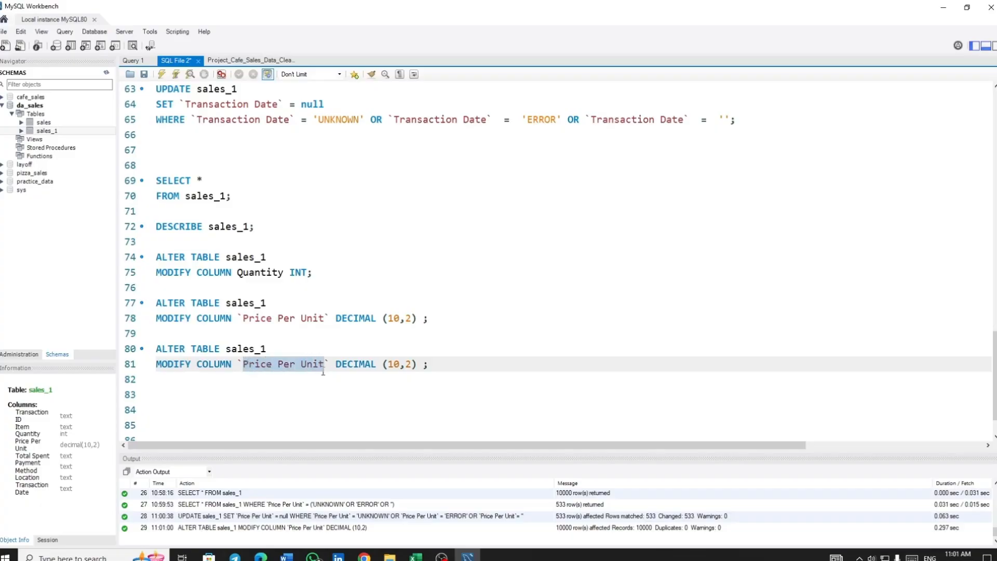
key("BackSpace")
type("T")
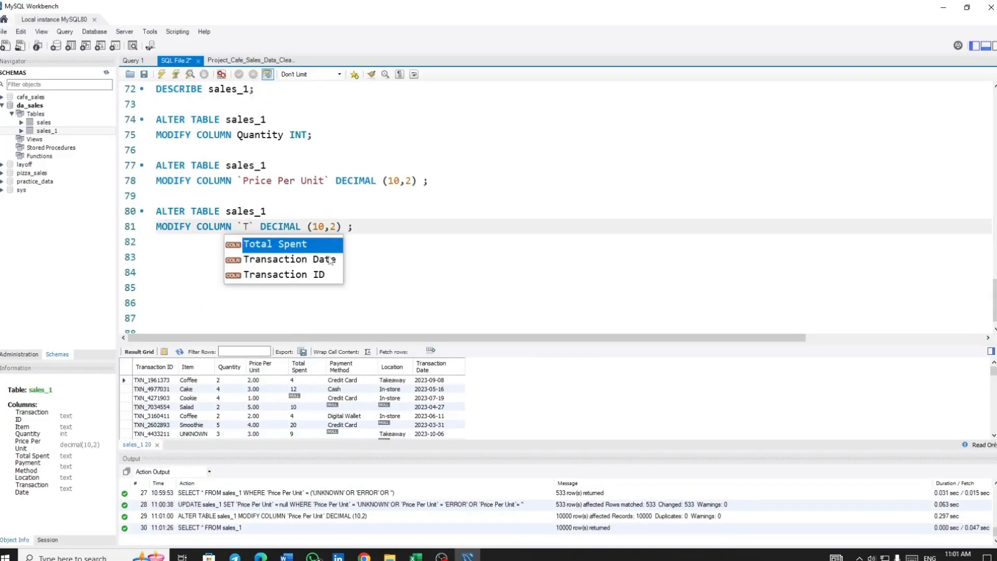
key("Return")
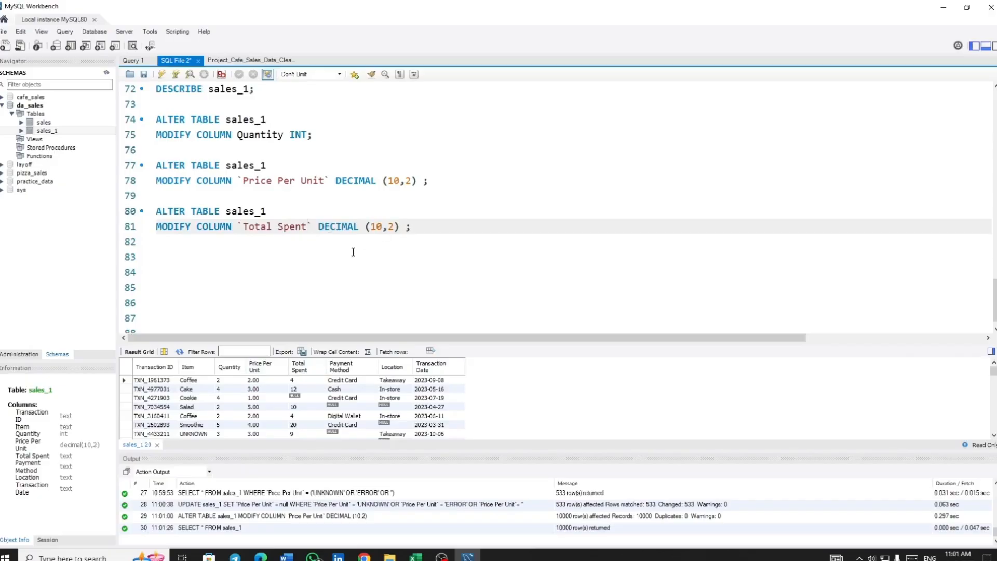
Run the ALTER TABLE statement that changes `Total Spent` to DECIMAL (10,2), and refresh the schemas
scroll(306, 407, "down", 3)
scroll(306, 408, "up", 5)
left_click(341, 227)
left_click(175, 74)
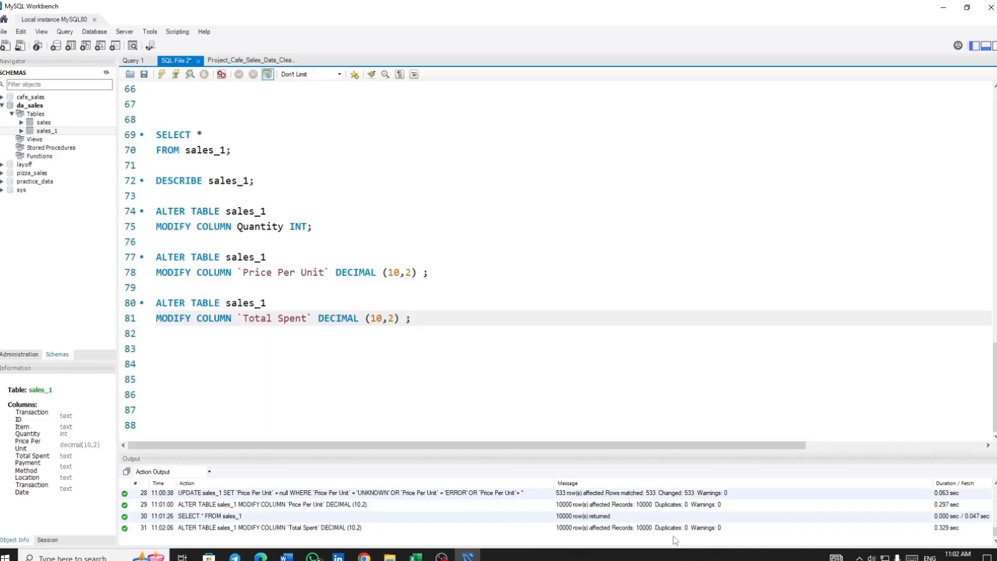
left_click(106, 74)
left_click(106, 74)
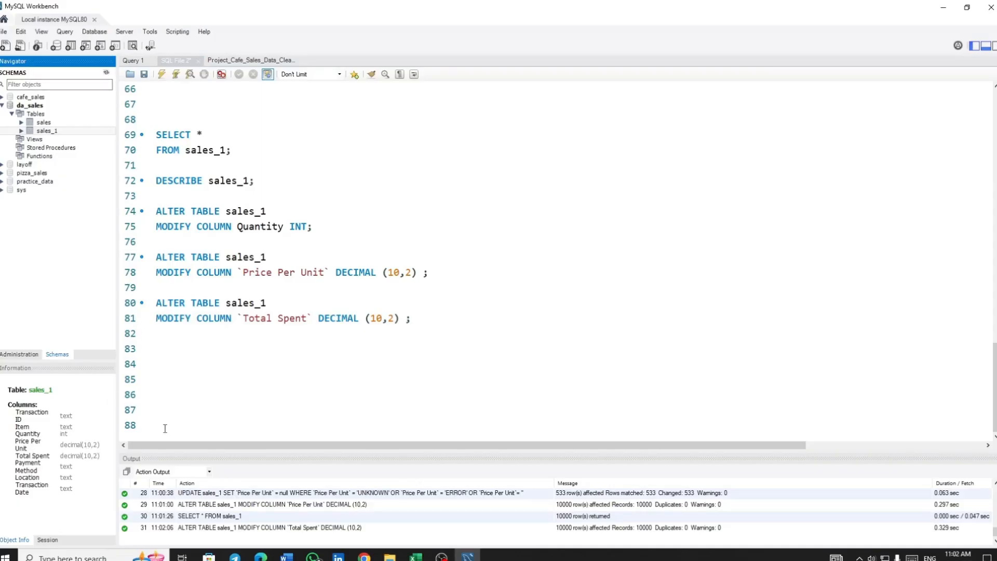
Reuse the `Total Spent` ALTER TABLE statement below itself as MODIFY COLUMN `Transaction Date` DATE; and run it
left_click(435, 318)
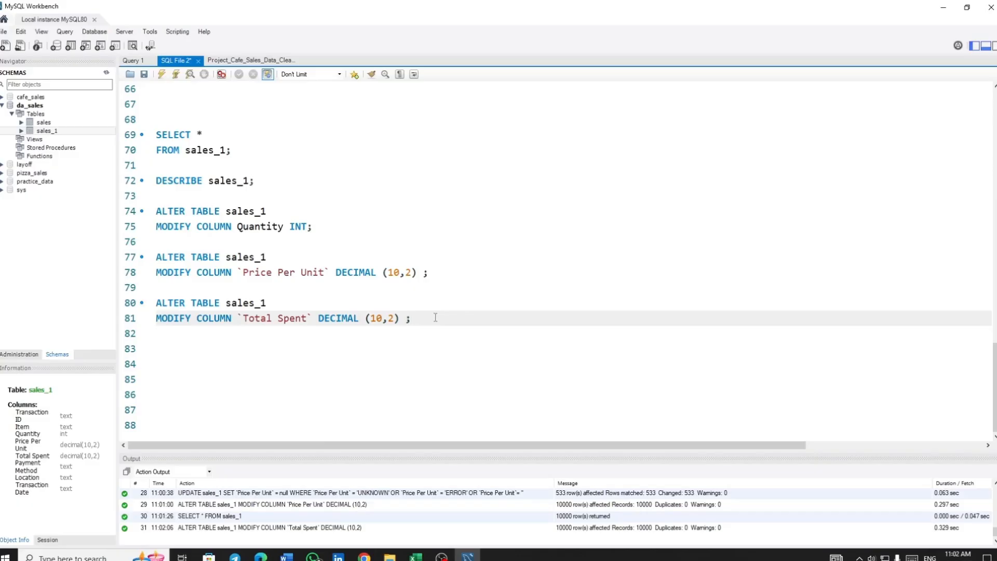
key("Return")
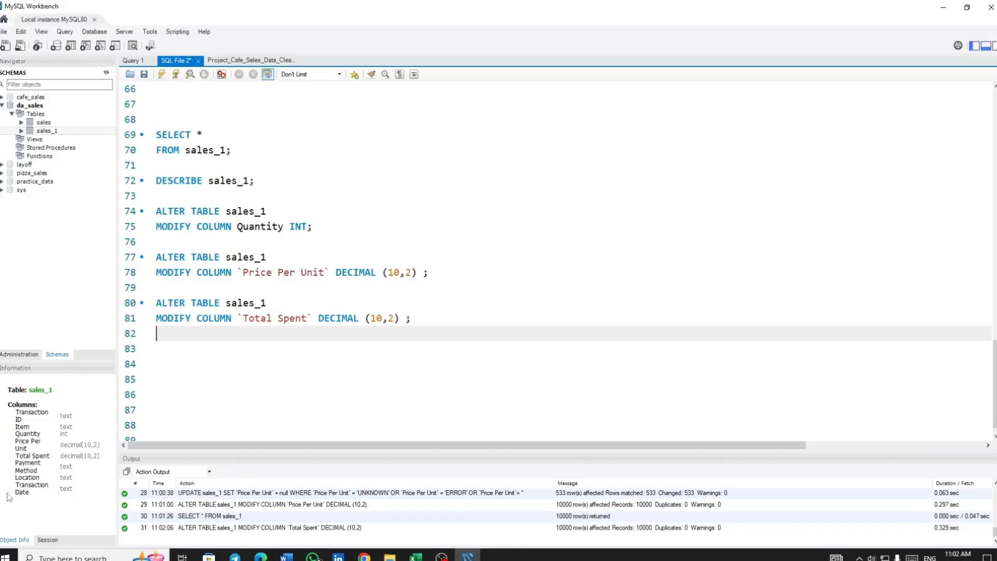
left_click(28, 487)
left_click_drag(37, 501, 9, 490)
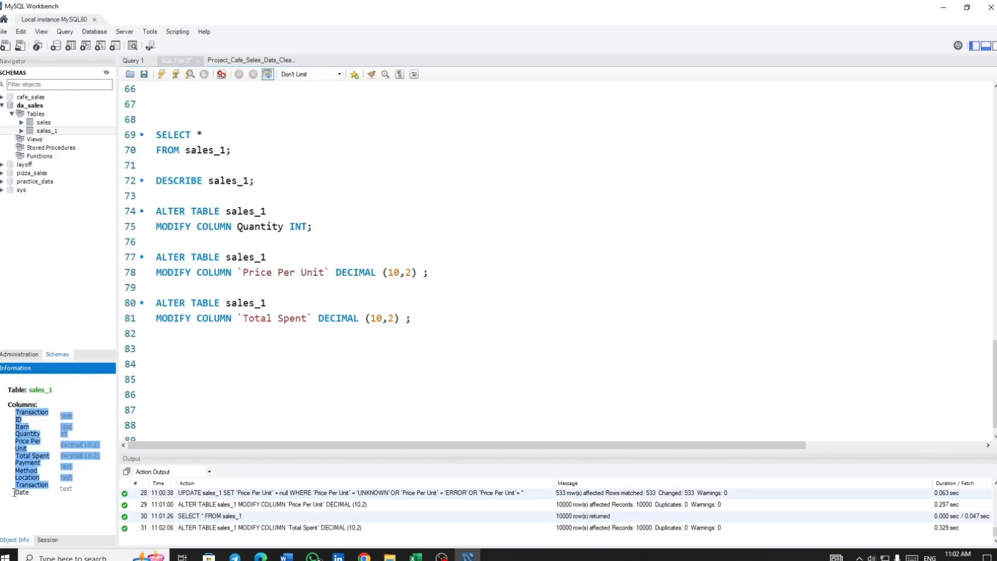
left_click(9, 490)
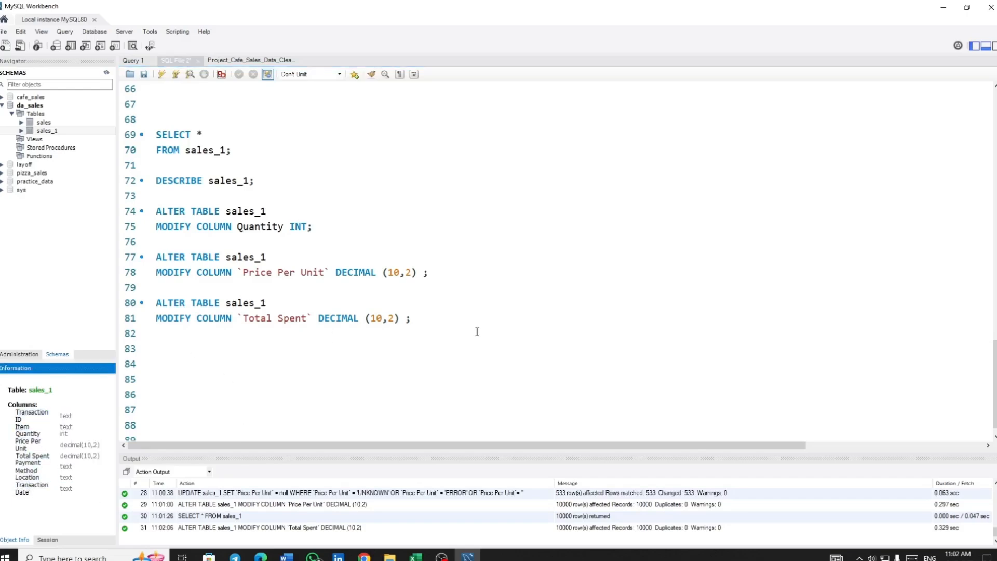
left_click_drag(433, 322, 148, 303)
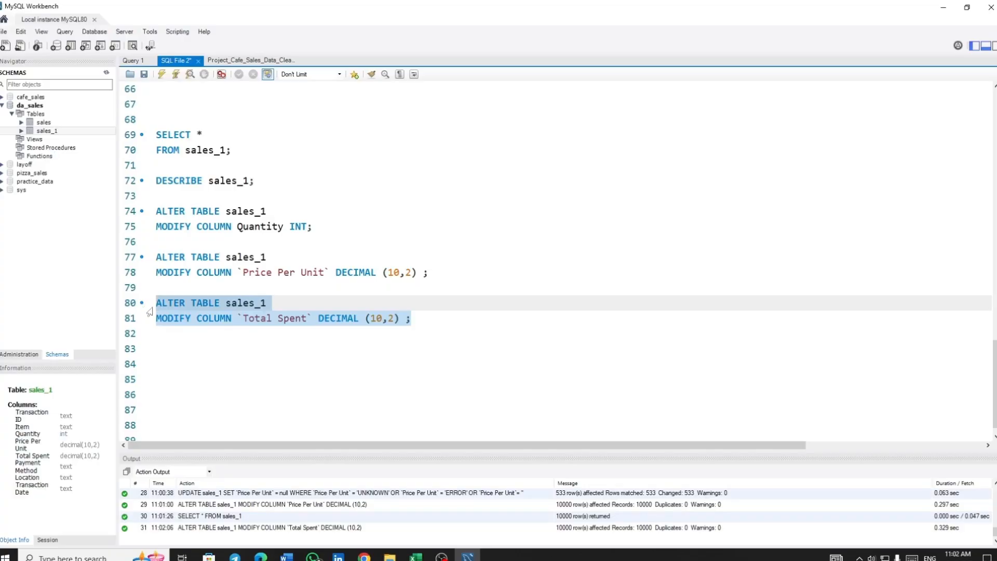
left_click(436, 318)
key("Return")
key("Return")
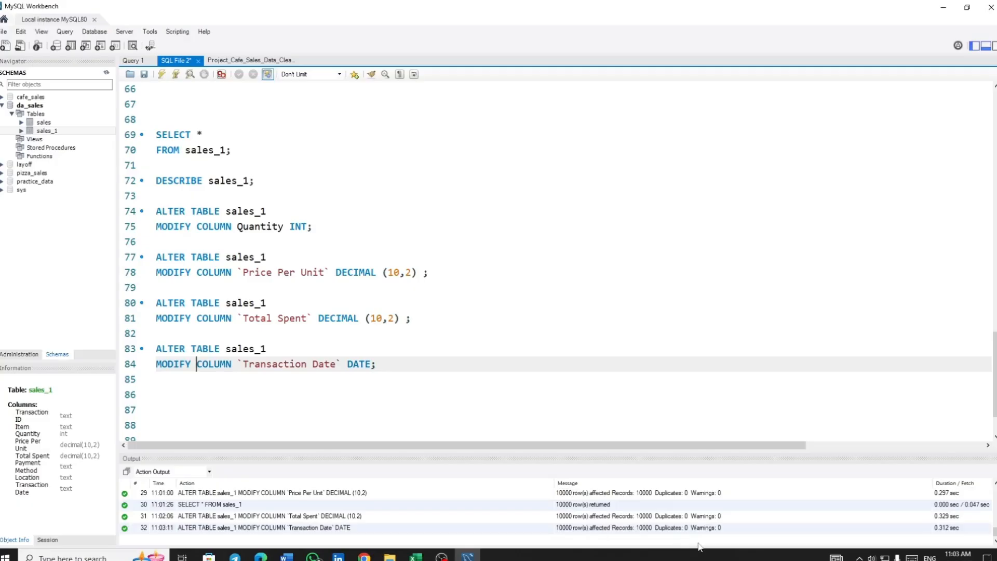
Refresh the schemas and run DESCRIBE sales_1; to review the data types of all columns
left_click(108, 75)
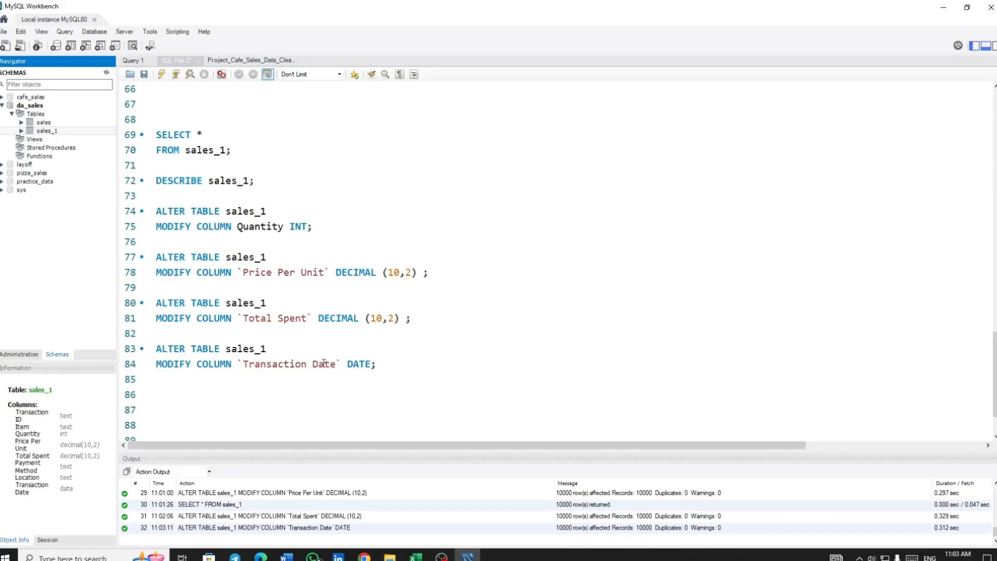
scroll(324, 363, "up", 4)
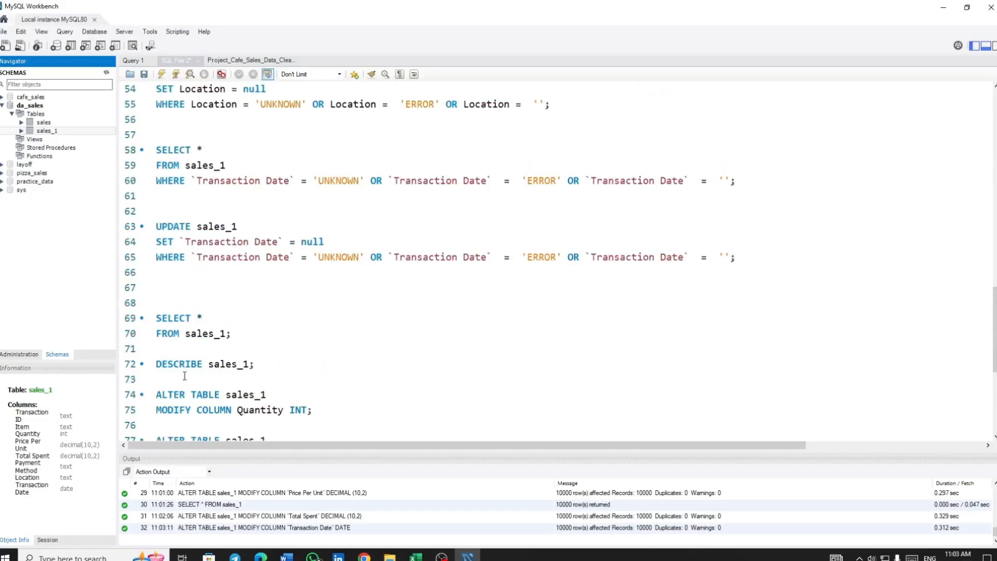
left_click_drag(266, 371, 154, 363)
key("ctrl+Return")
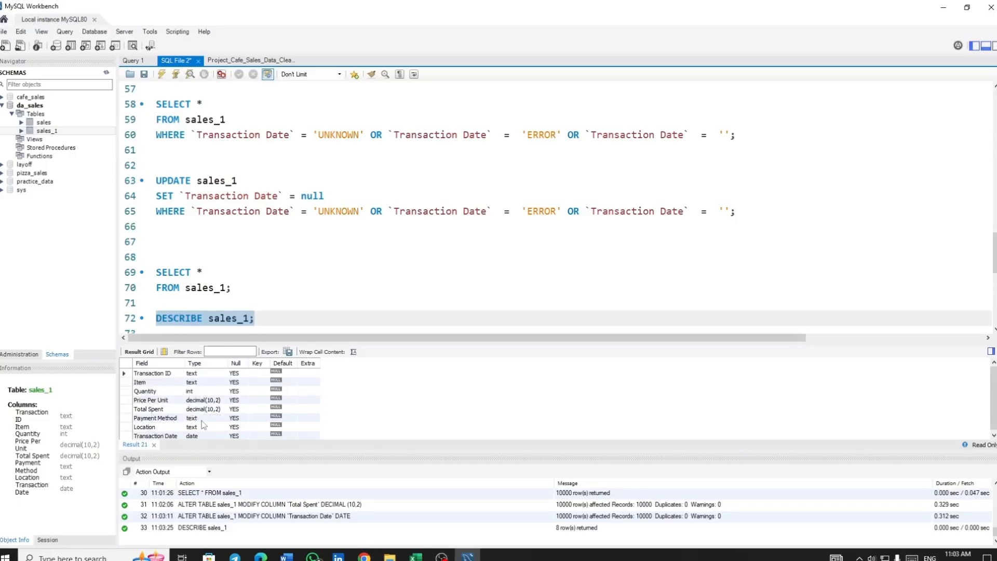
scroll(205, 423, "down", 1)
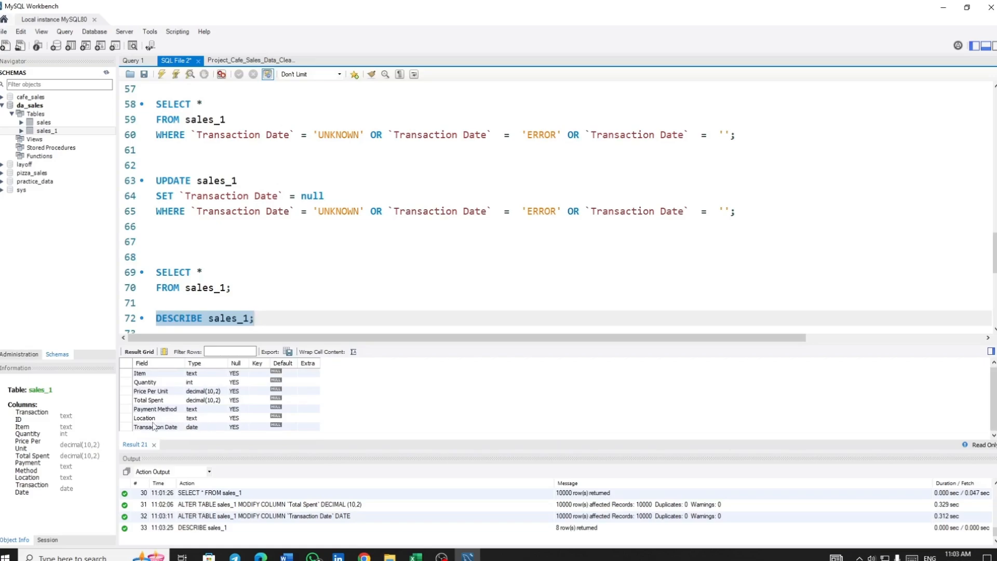